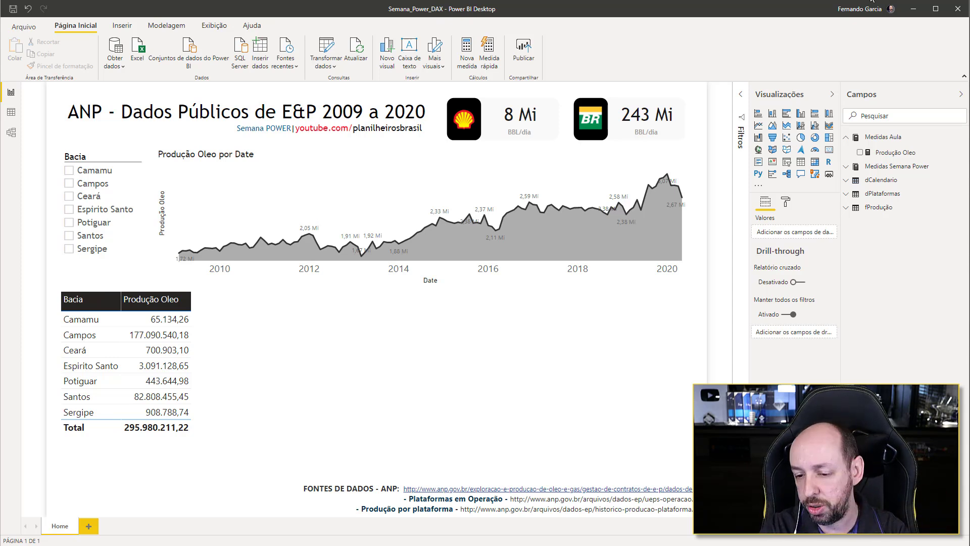
- Examine the contents of the dPlataformas and fProdução tables in the data view
click(254, 294)
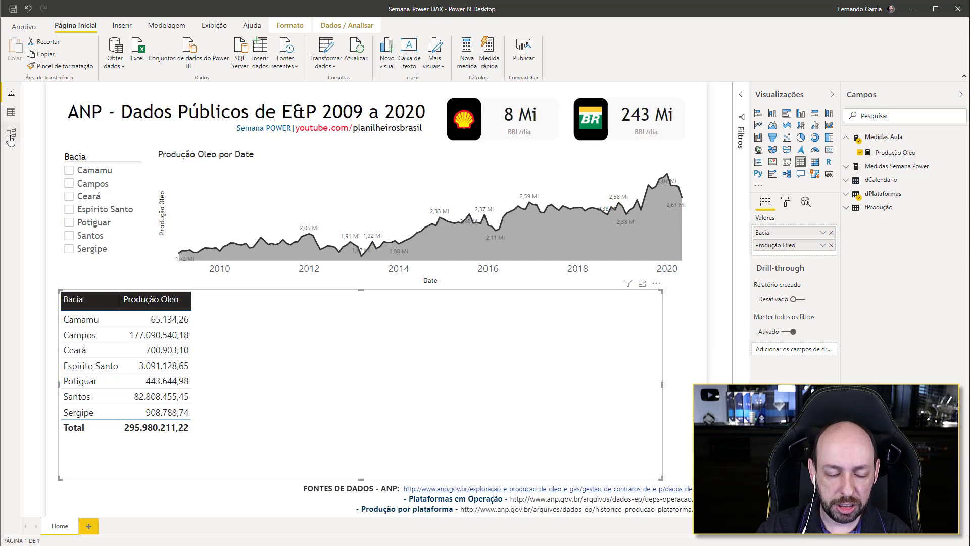
click(12, 113)
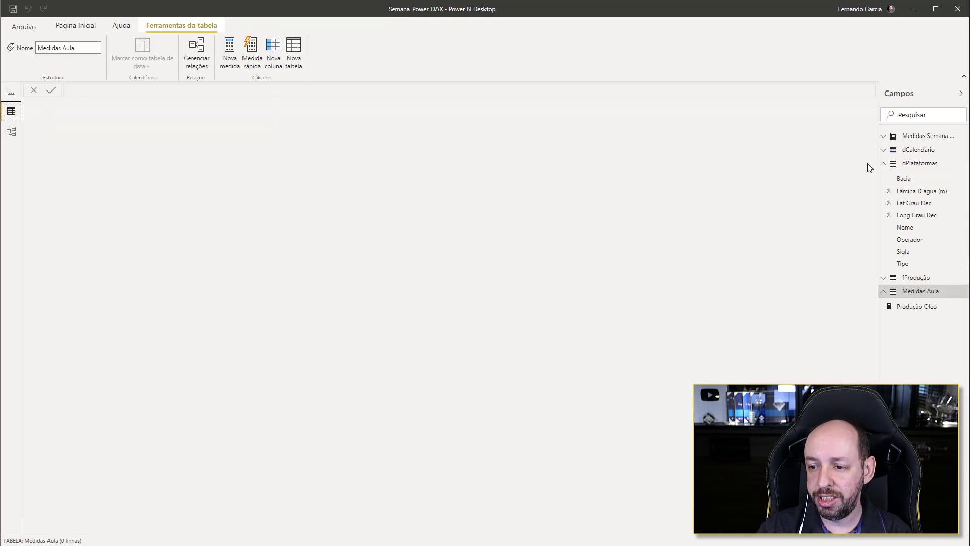
click(922, 167)
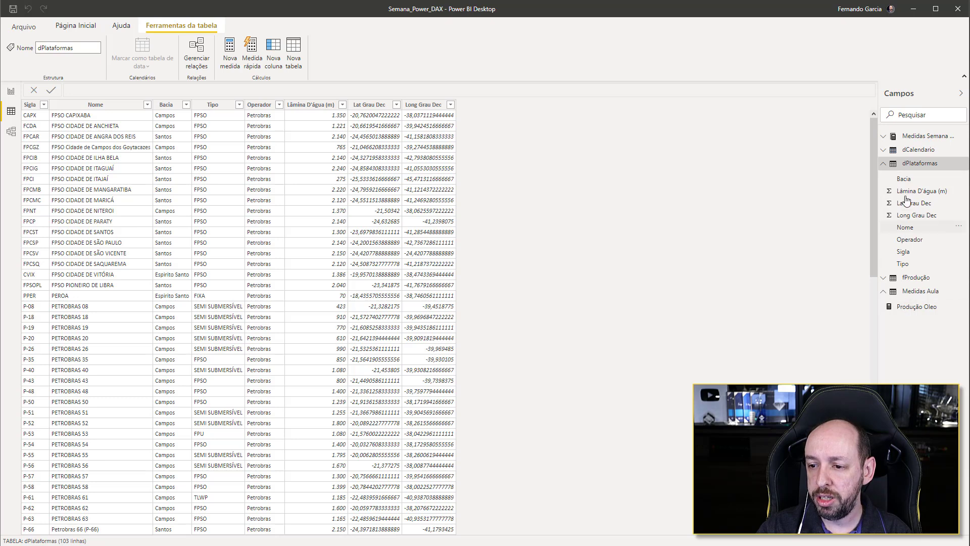
click(885, 164)
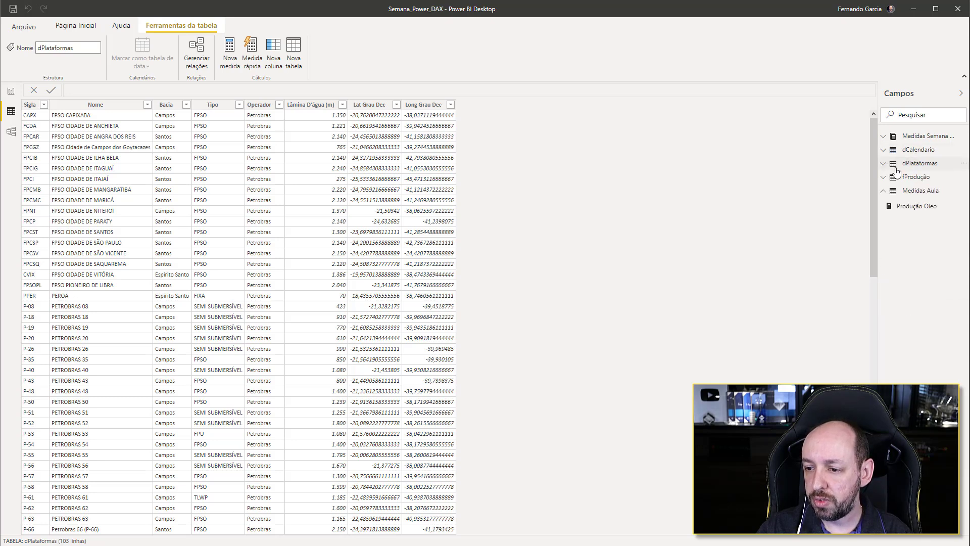
click(894, 178)
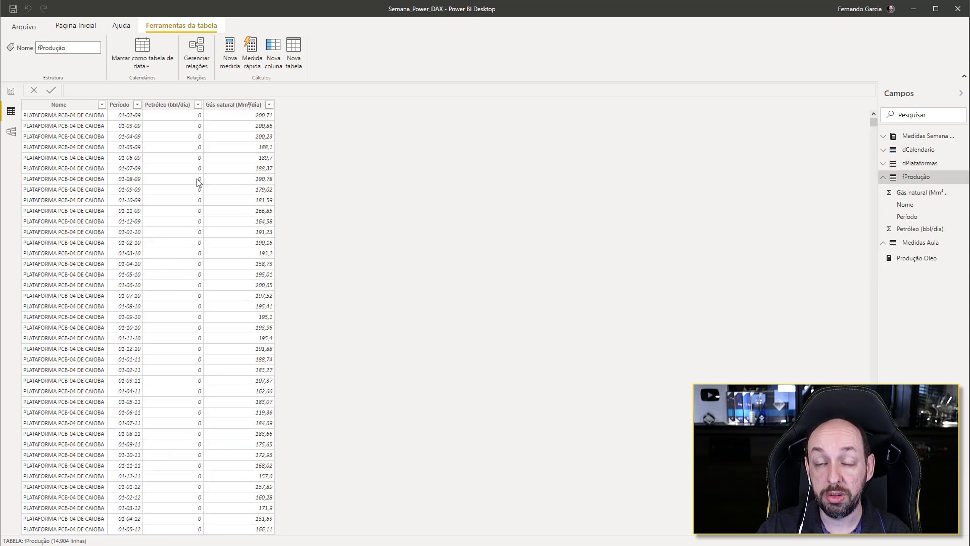
click(919, 164)
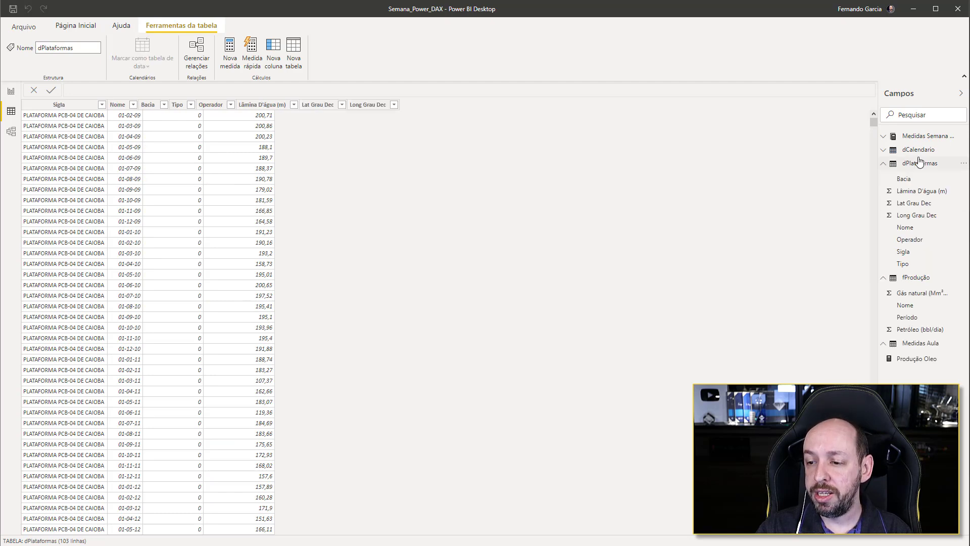
click(884, 278)
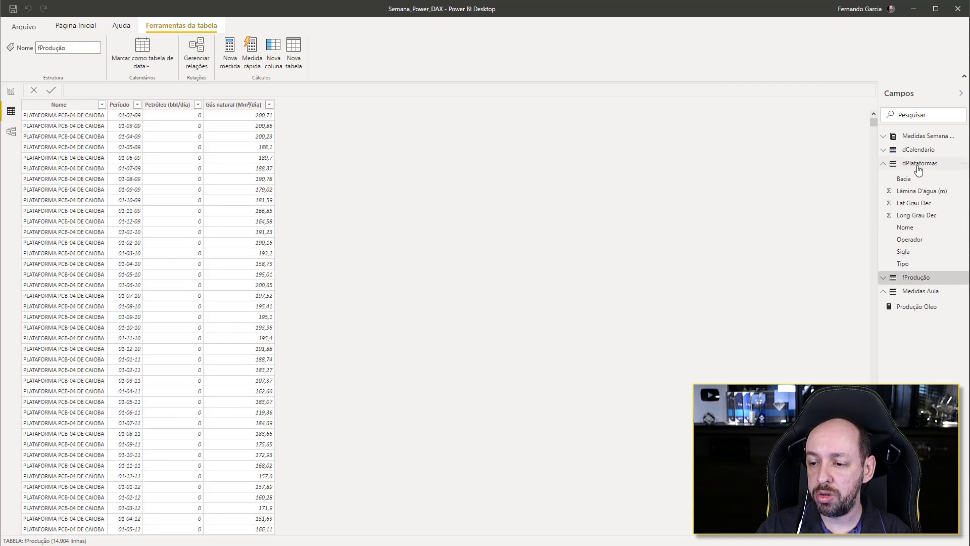
double_click(919, 163)
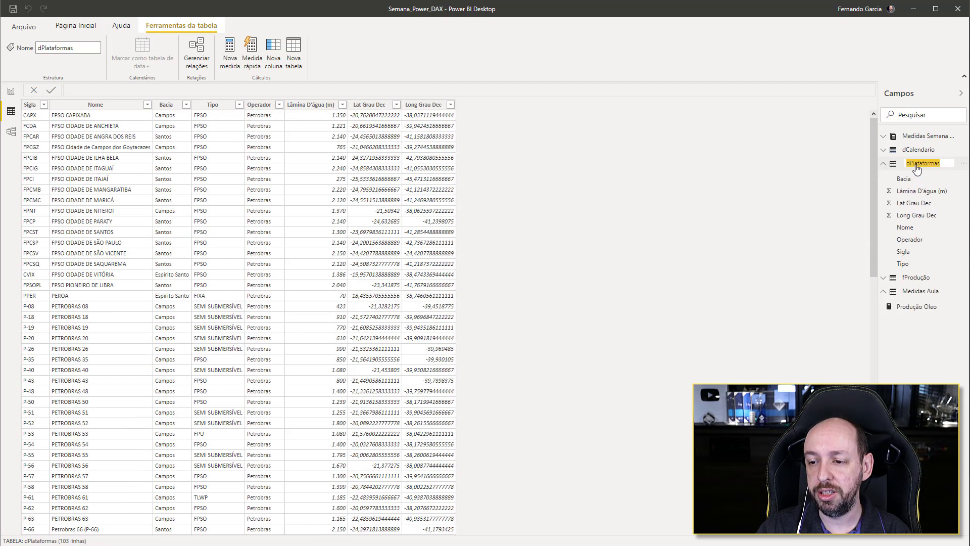
click(682, 219)
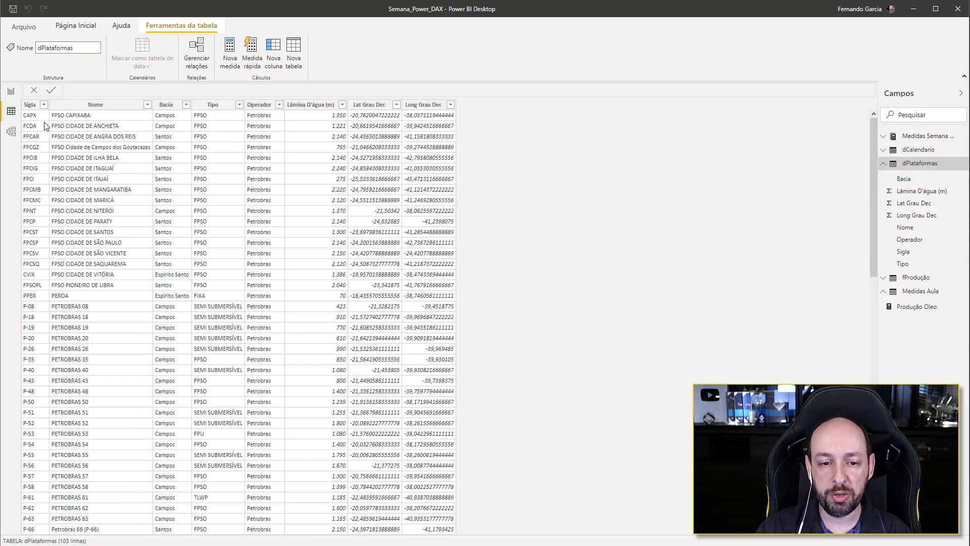
- Inspect the distinct values of the Bacia column in the dPlataformas table without filtering it
click(168, 105)
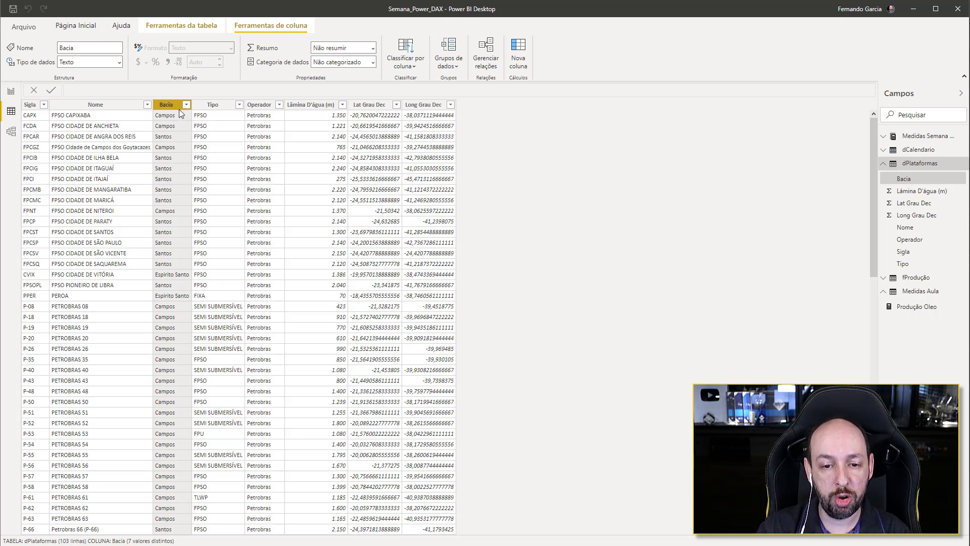
click(186, 105)
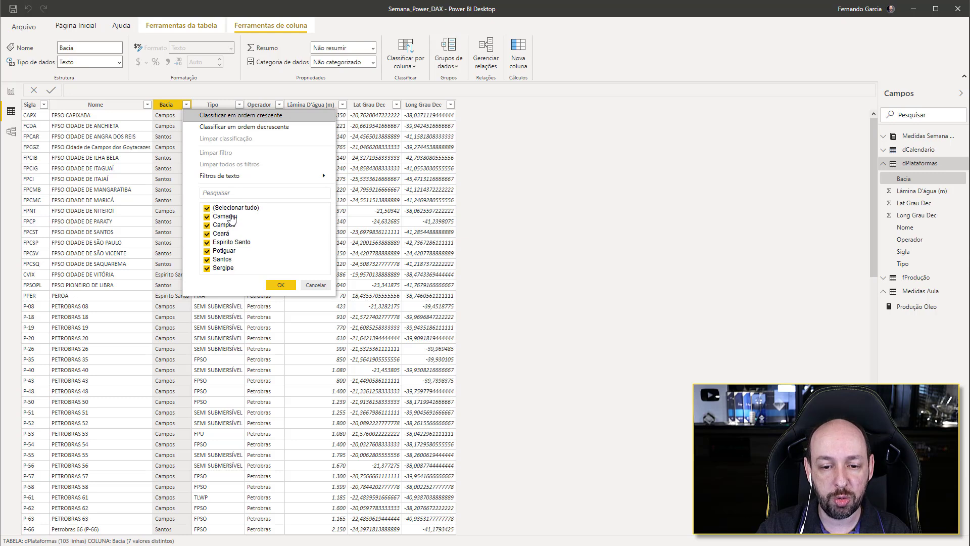
click(164, 146)
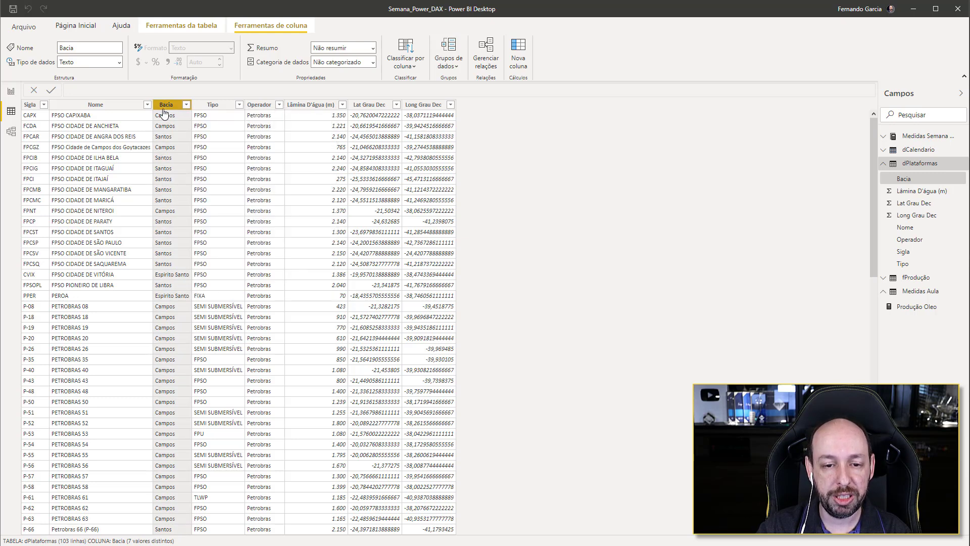
- Return to the report view and inspect the DAX formula of the Produção Oleo measure
click(10, 92)
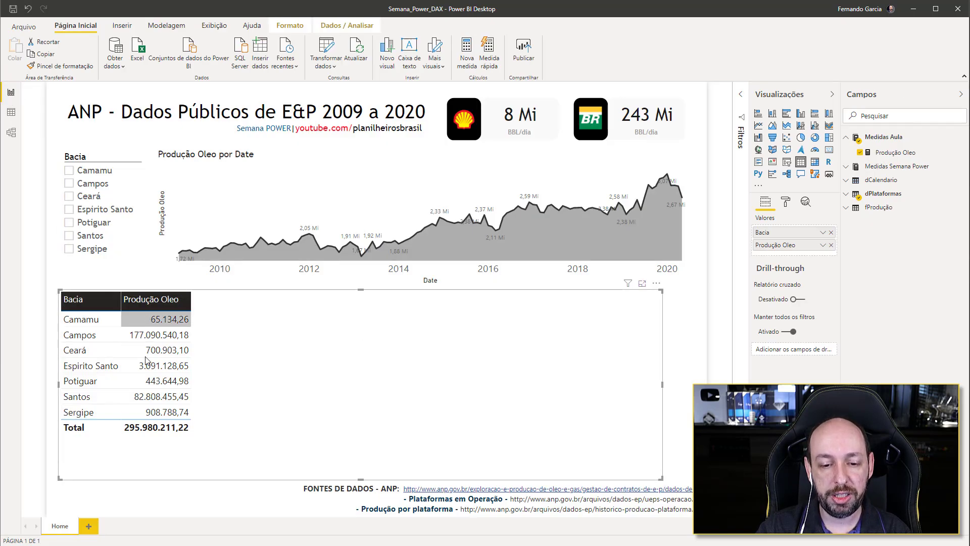
click(898, 153)
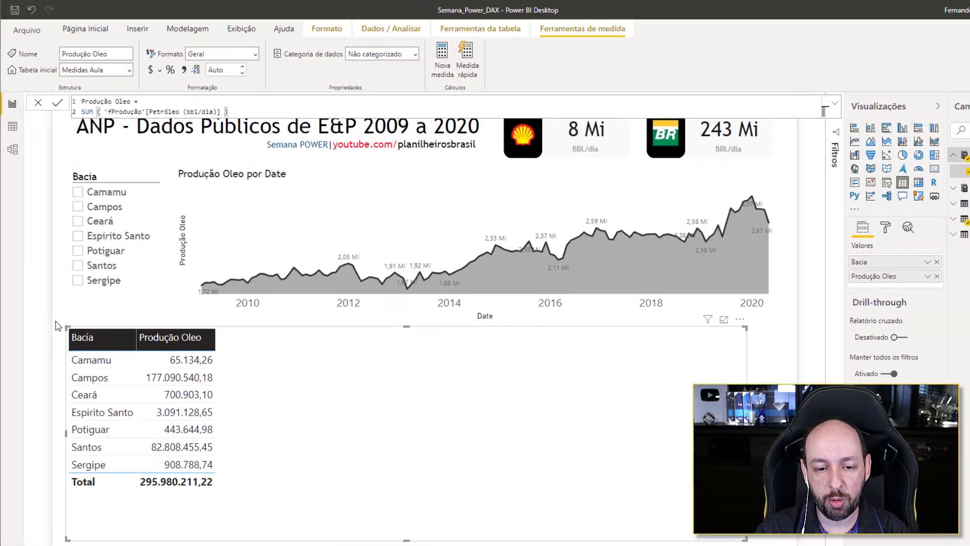
click(57, 326)
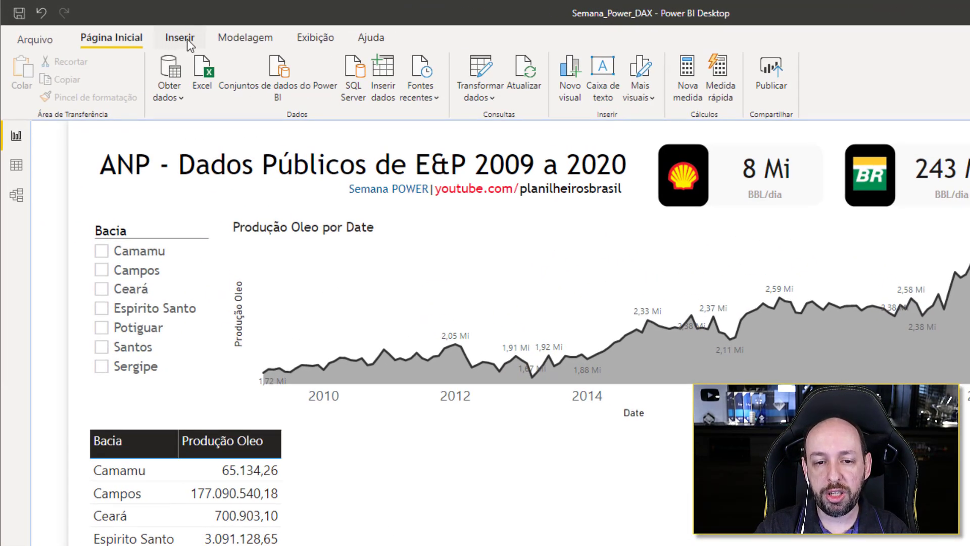
- Start a new calculated table and name it Bacias Sudeste in its formula
click(245, 38)
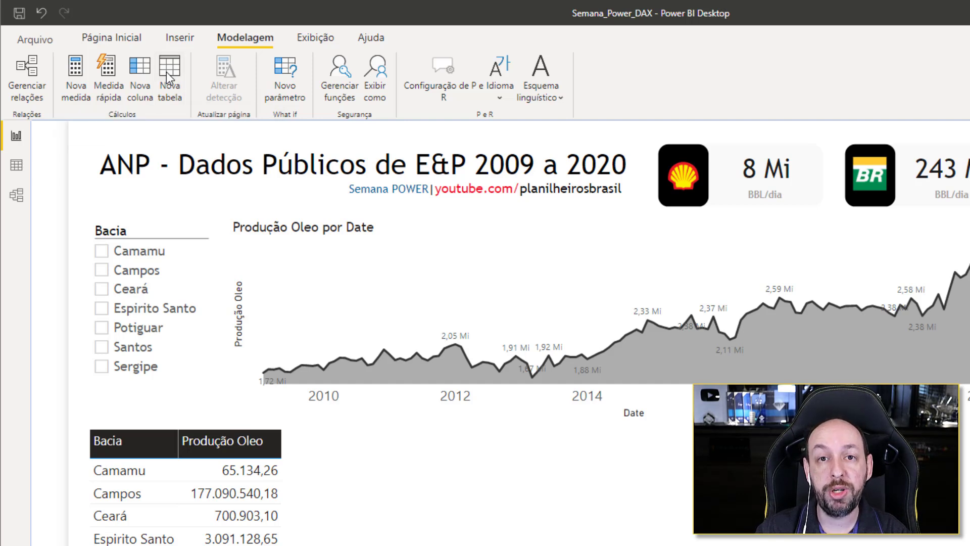
click(166, 72)
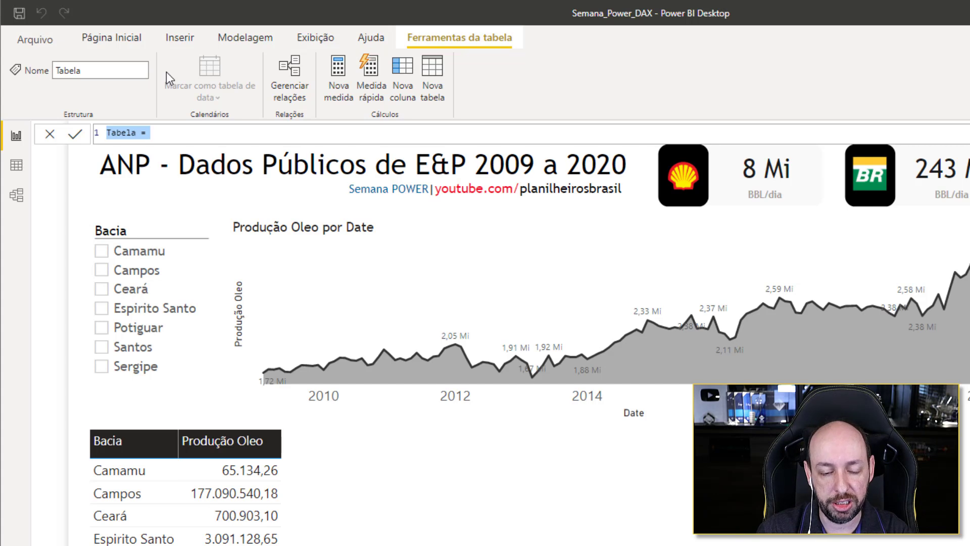
key(shift+Left)
key(shift+Left)
key(shift+Left)
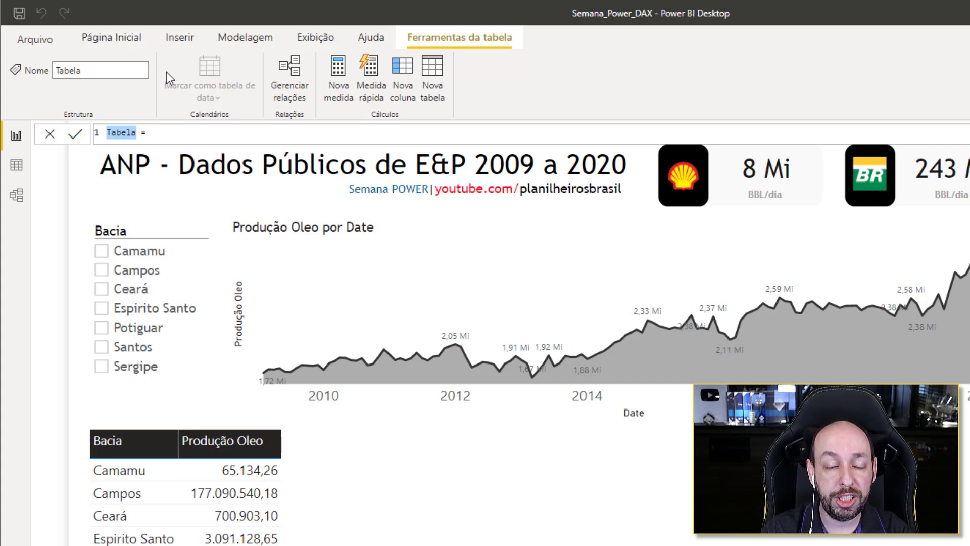
key(Right)
key(shift+Left)
key(shift+Left)
key(shift+Left)
key(shift+Left)
key(shift+Left)
key(shift+Left)
text(Bacias )
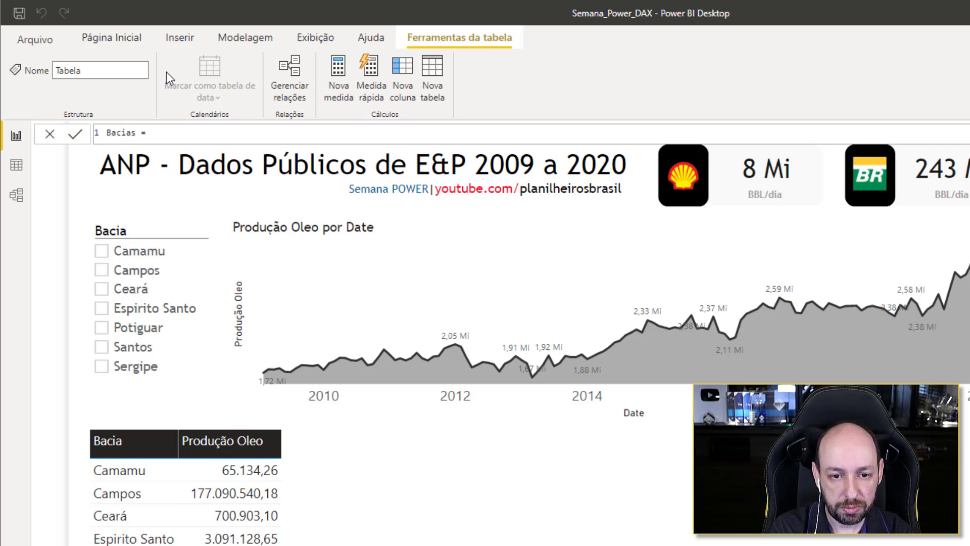
text(Sud)
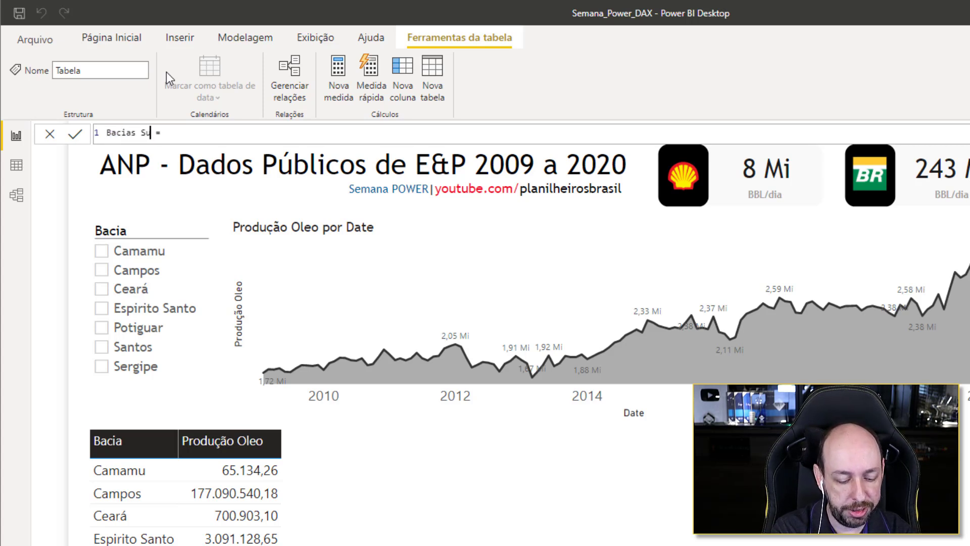
text(este)
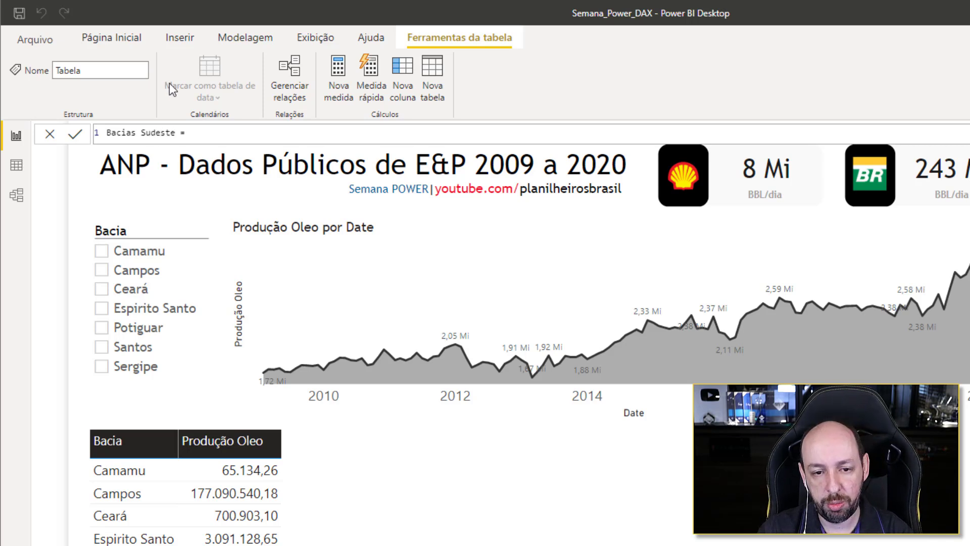
- Define the Bacias Sudeste table with the table constructor {"Santos"} and commit the formula
click(260, 130)
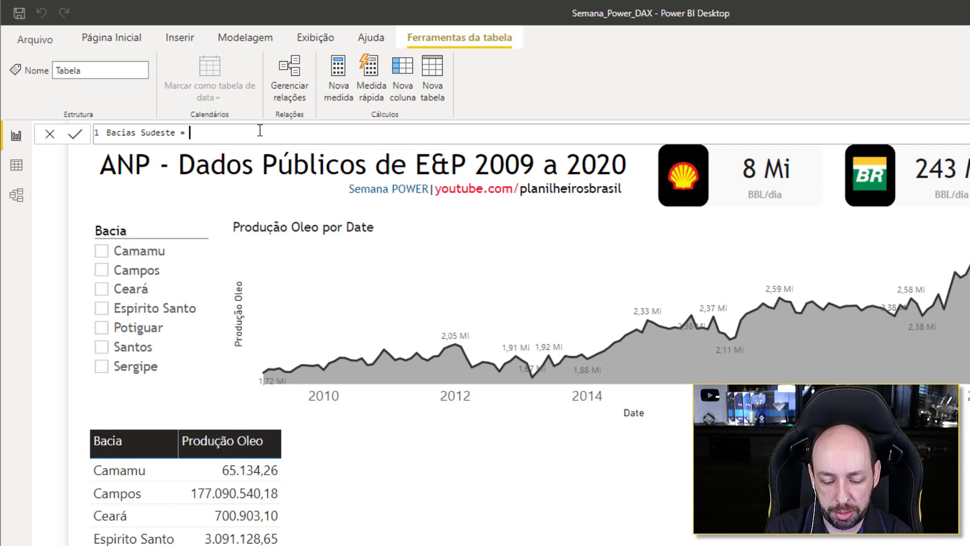
text({)
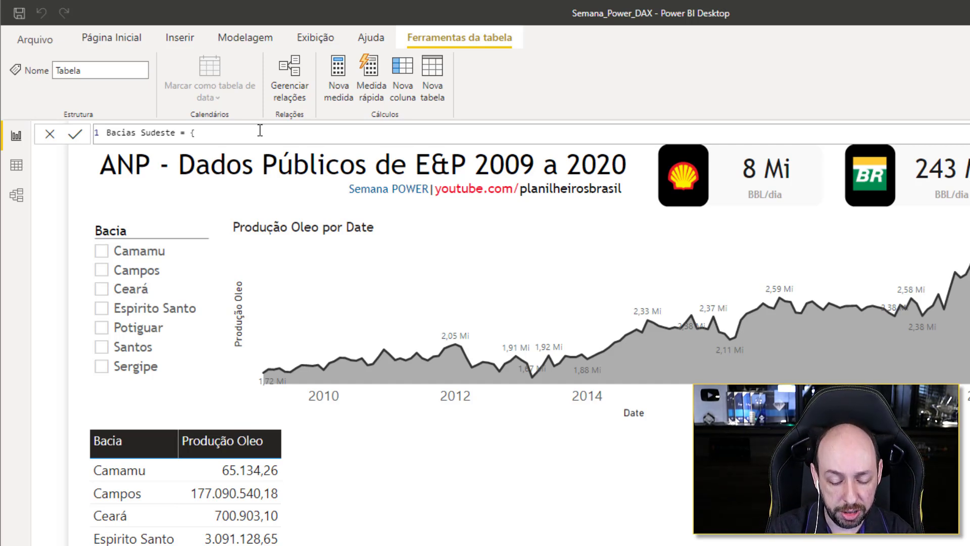
text("Santos")
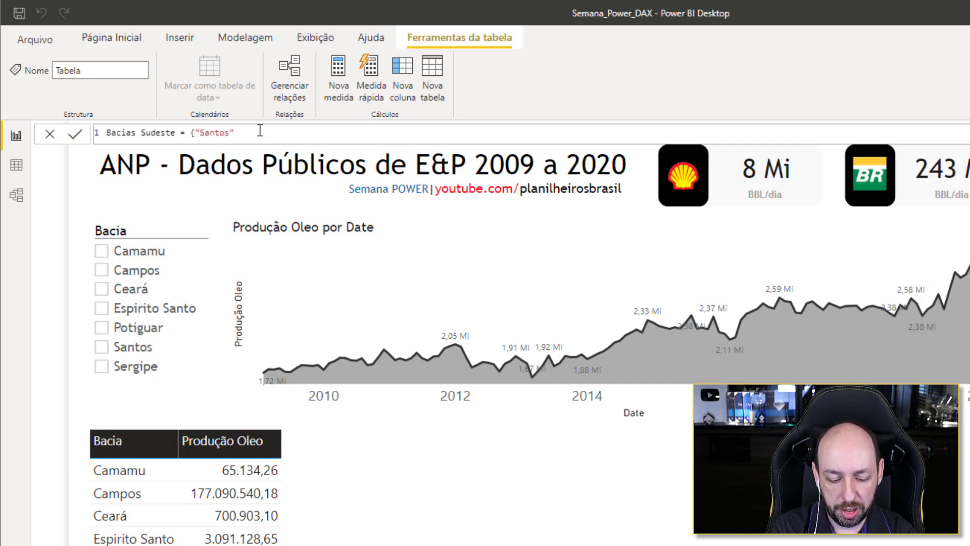
text(})
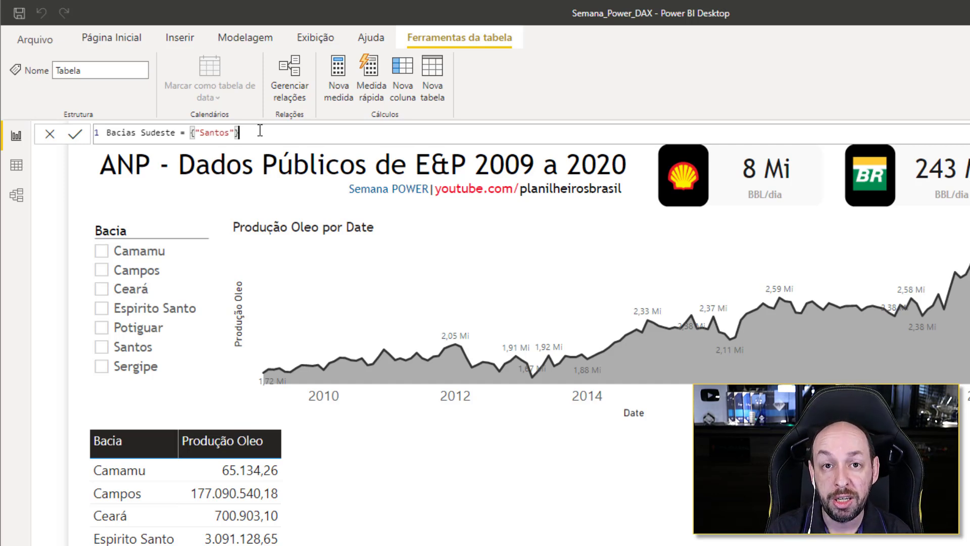
key(Return)
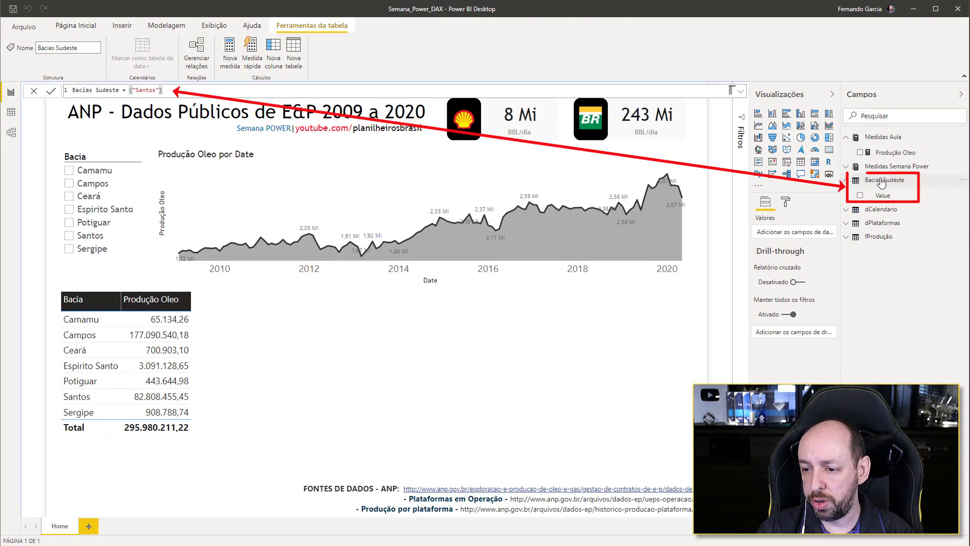
- View the contents of the new Bacias Sudeste table in the data view
click(890, 181)
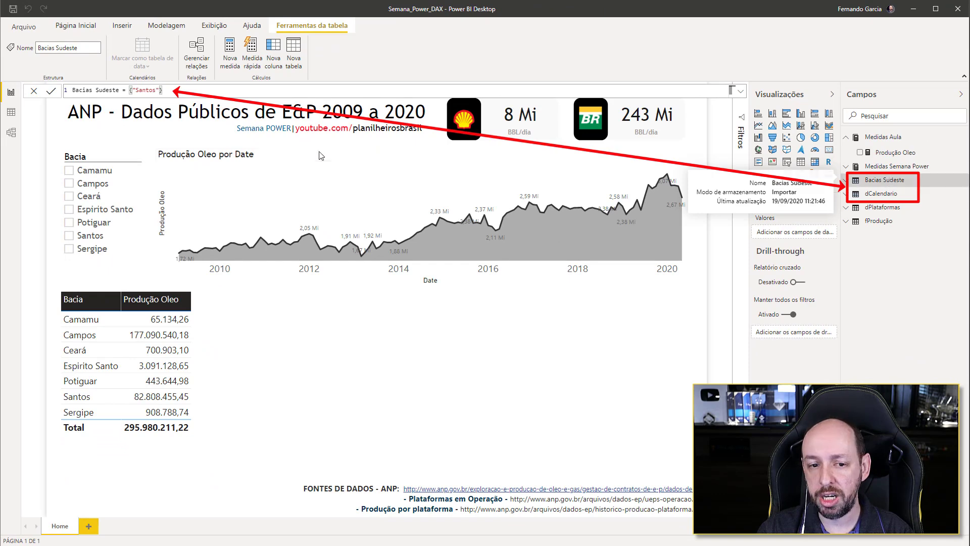
click(14, 115)
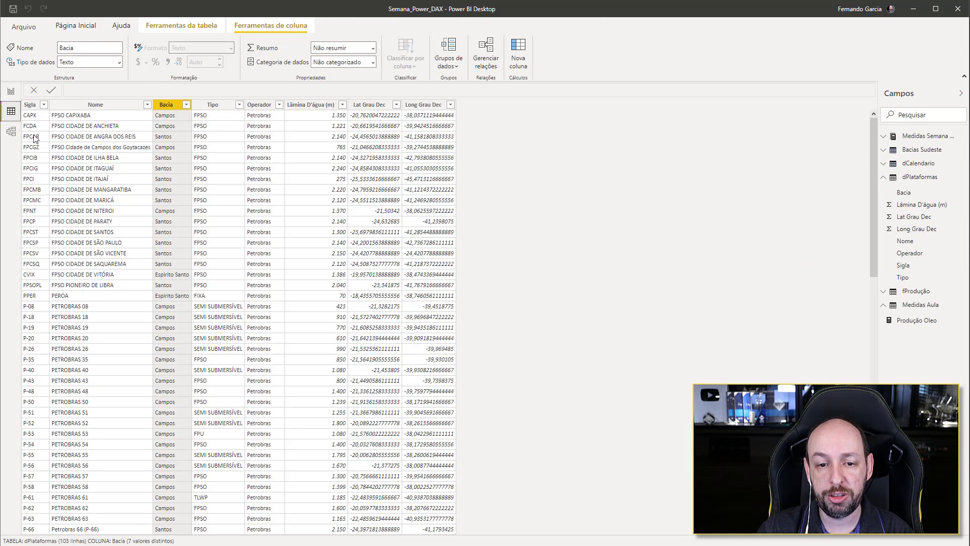
click(883, 177)
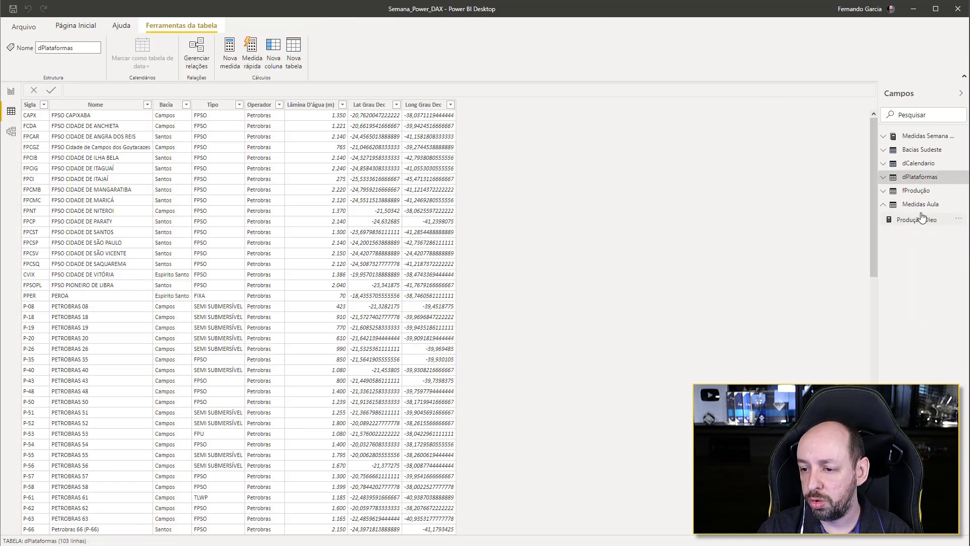
click(921, 149)
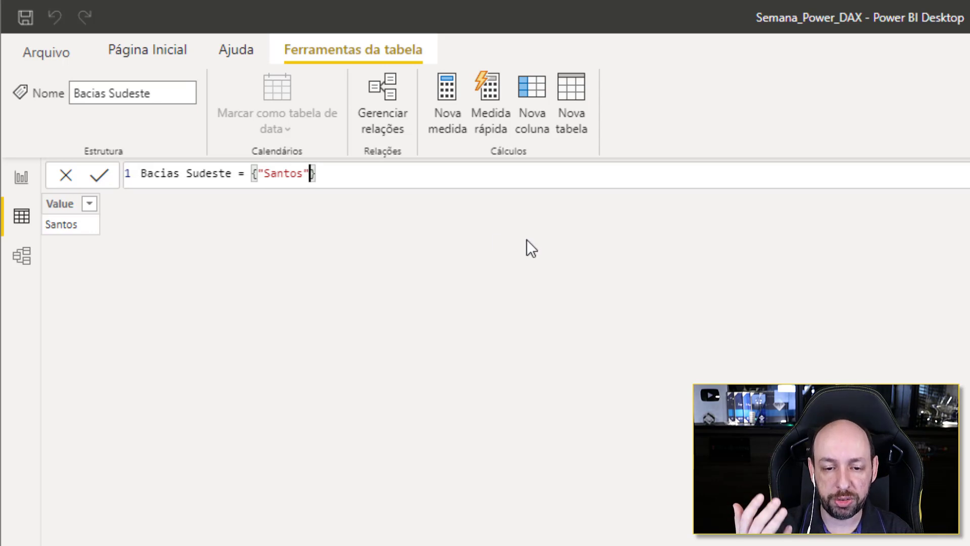
- Add "Sergipe" as a second value after "Santos" in the Bacias Sudeste table constructor and commit the formula
text(,)
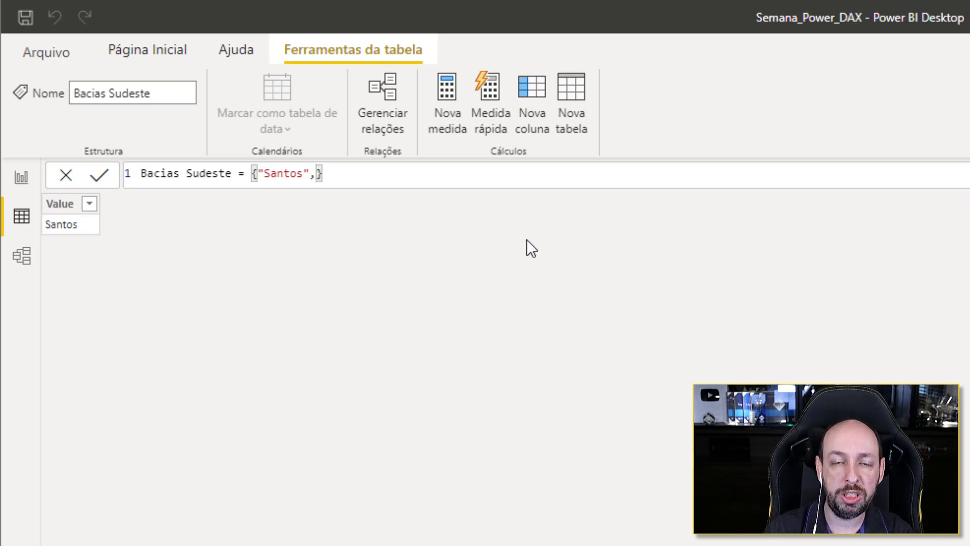
text("Sergipe)
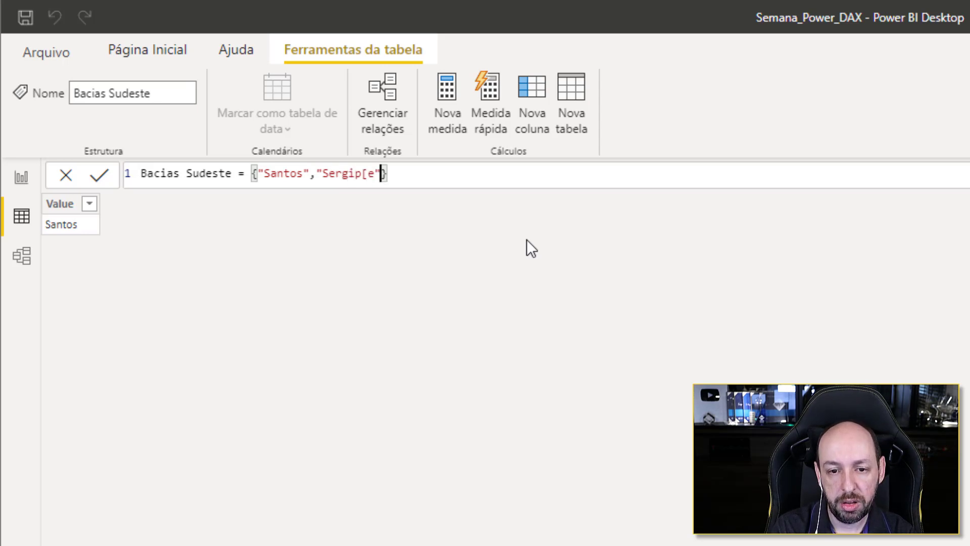
key(BackSpace)
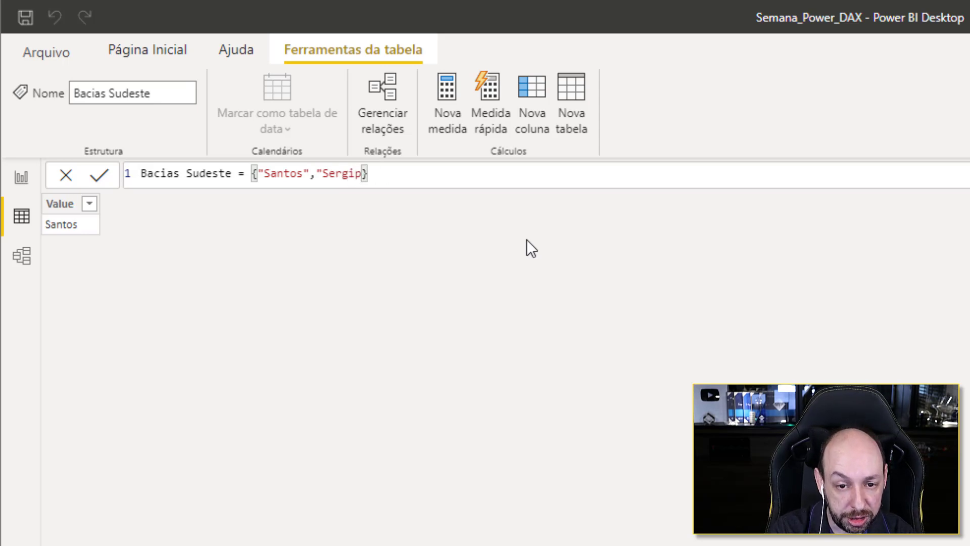
text(e")
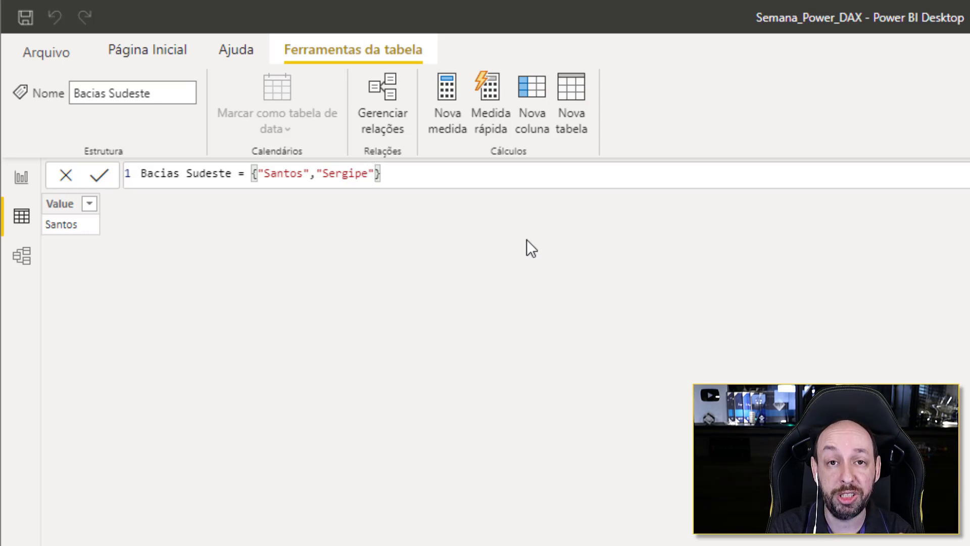
key(Return)
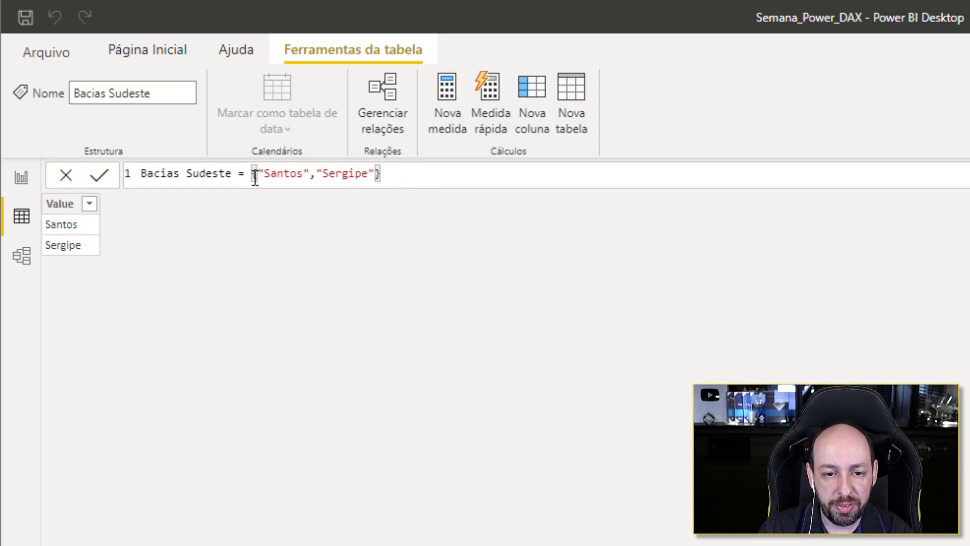
- Replace the table constructor in the Bacias Sudeste formula with VALUES(dPlataformas[Bacia ]) and commit it
drag(253, 176, 526, 185)
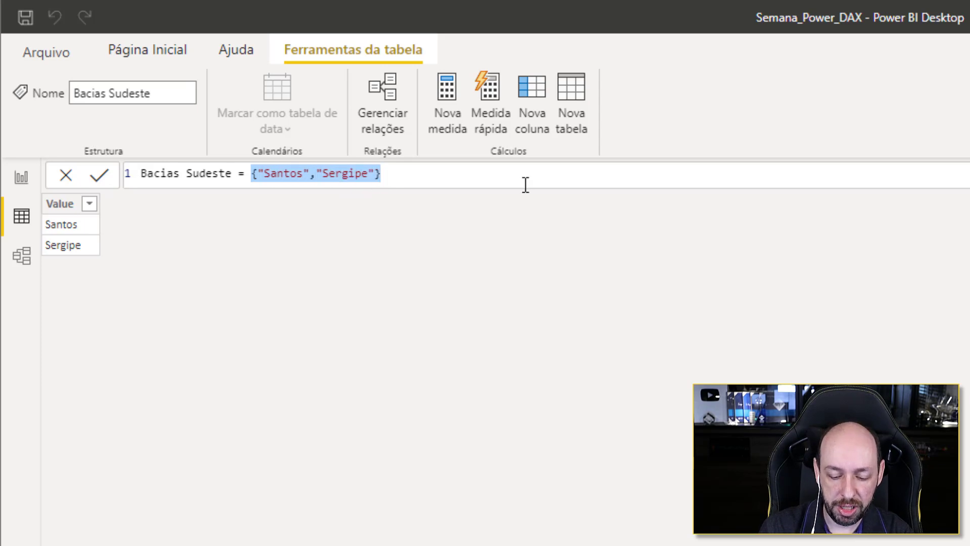
key(BackSpace)
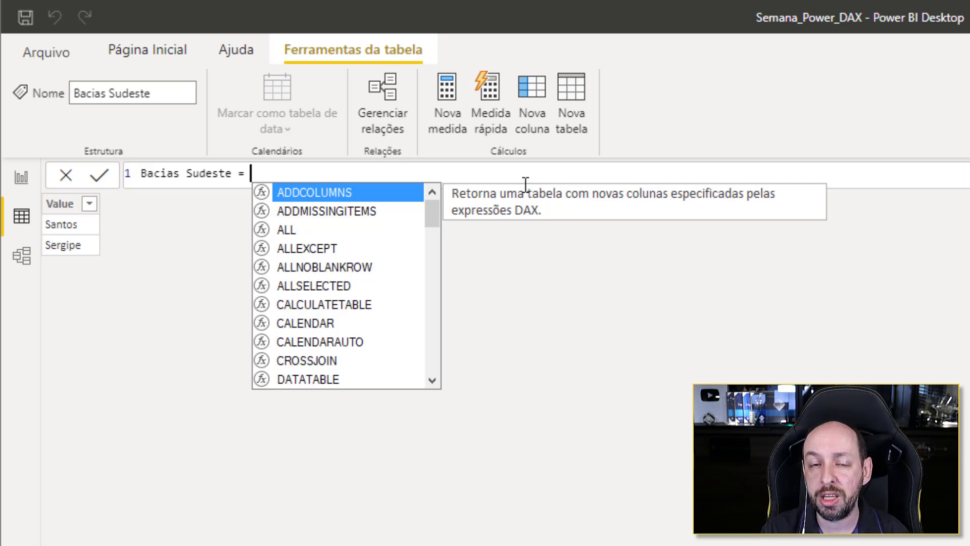
text(values()
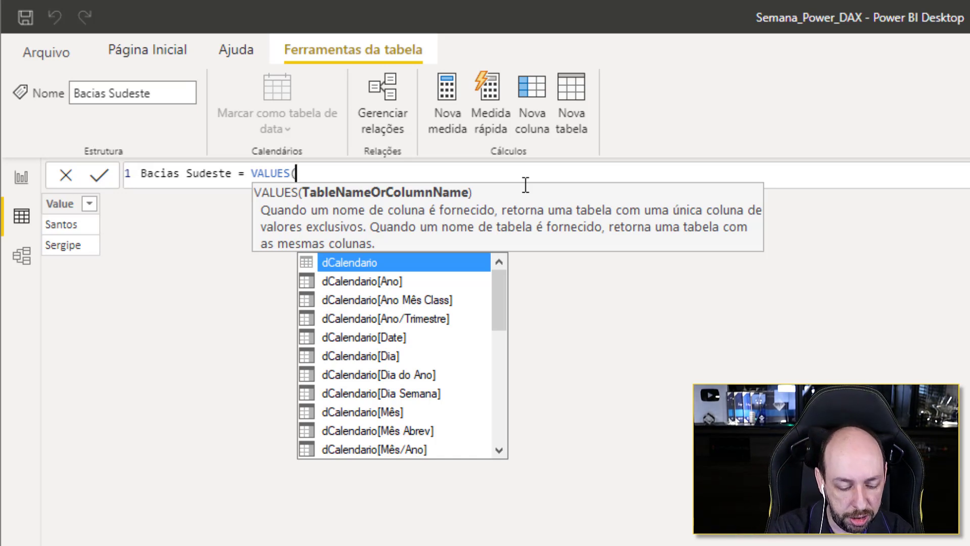
text(bacia)
key(Tab)
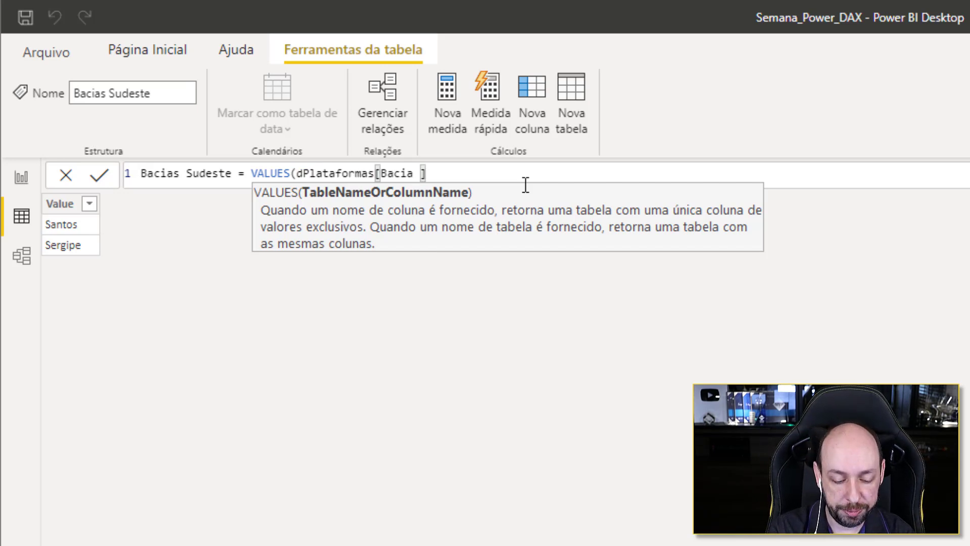
text())
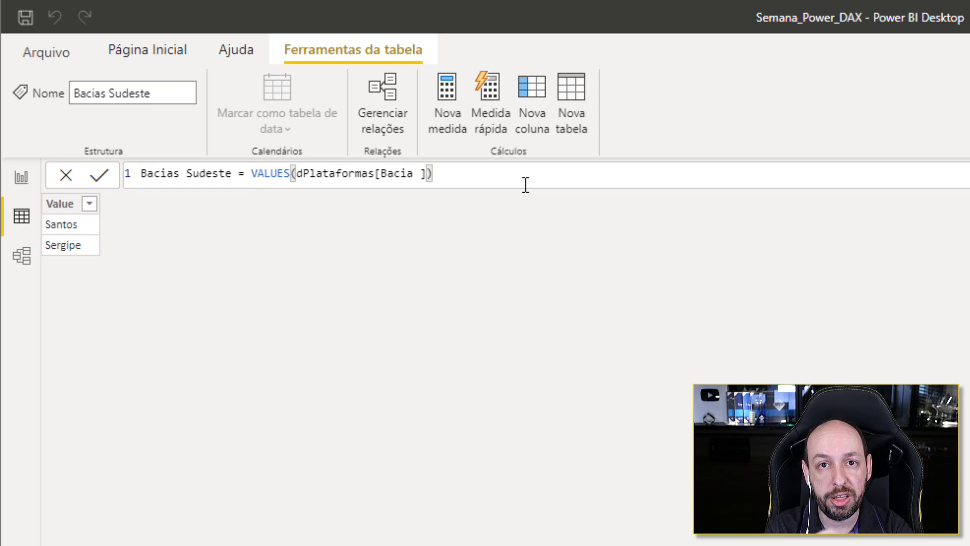
key(Return)
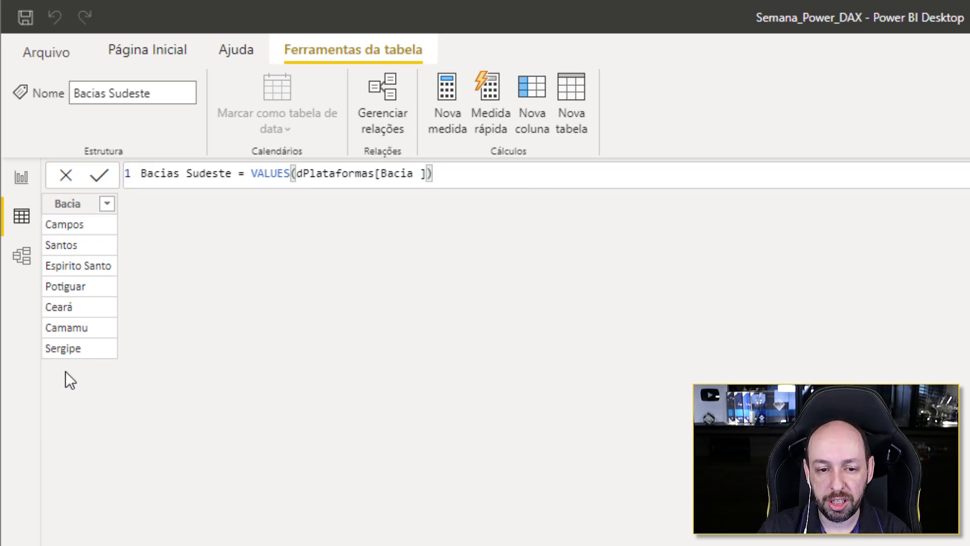
- Check the distinct basins in the Bacia column's filter list of dPlataformas, then return to the Bacias Sudeste table
click(82, 227)
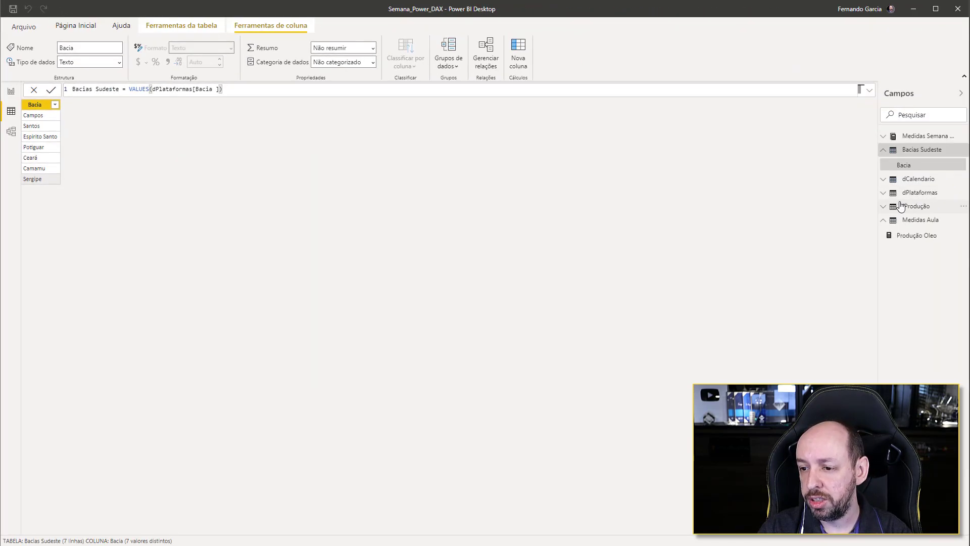
click(917, 197)
click(184, 105)
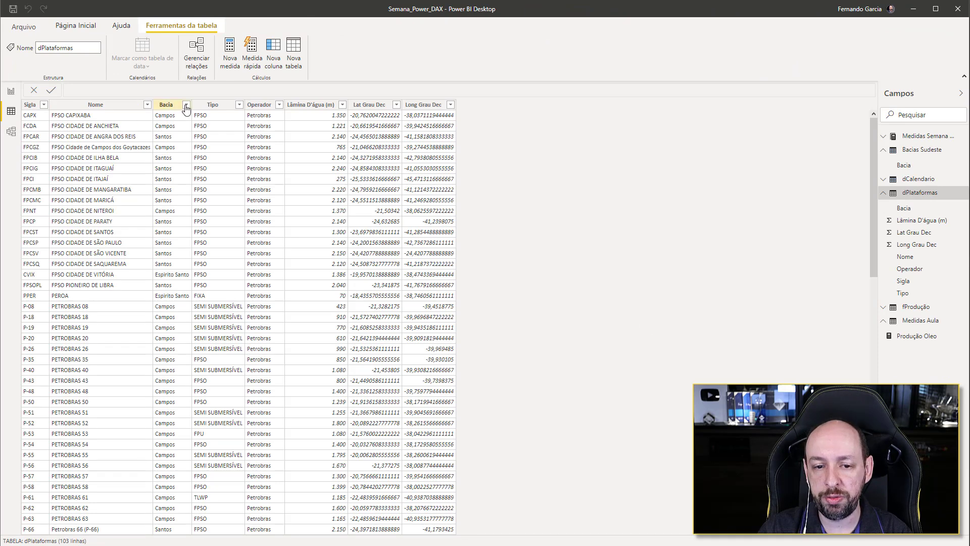
click(186, 105)
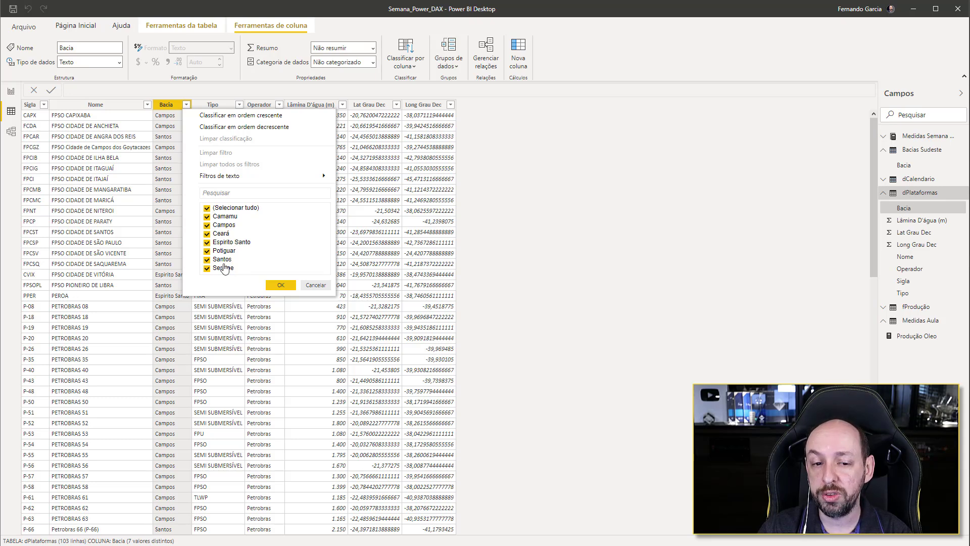
click(909, 151)
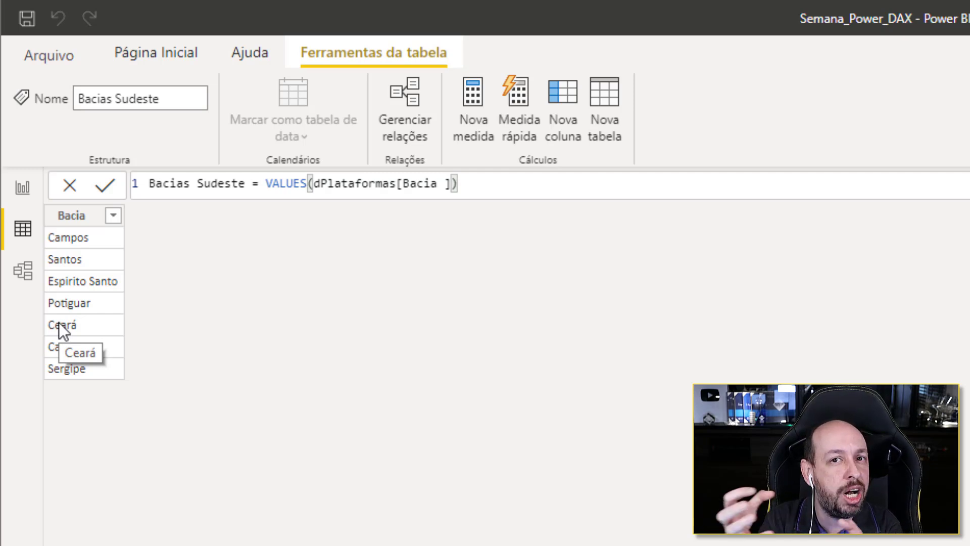
- Wrap the VALUES expression in FILTER and enter {"Santos"} on a second line as the start of its filter condition
click(262, 184)
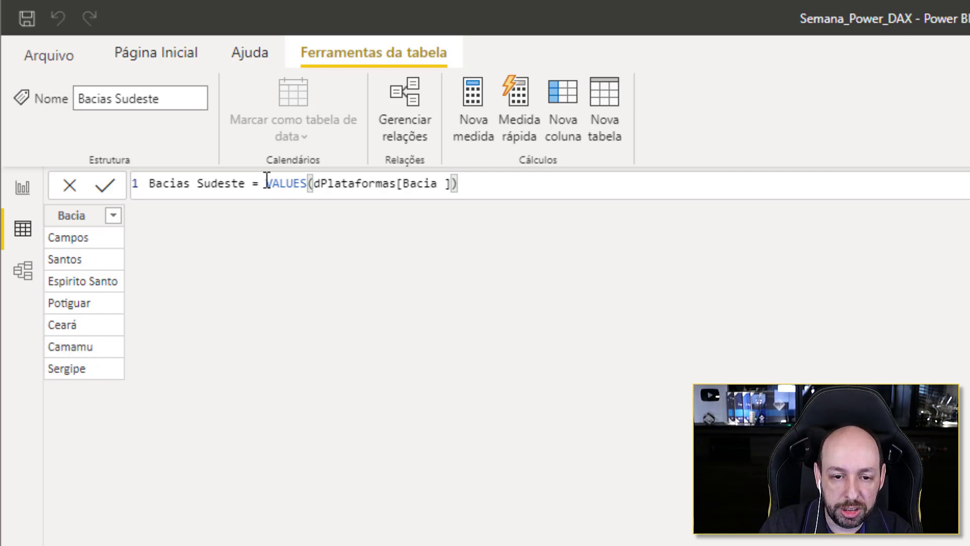
text(filter()
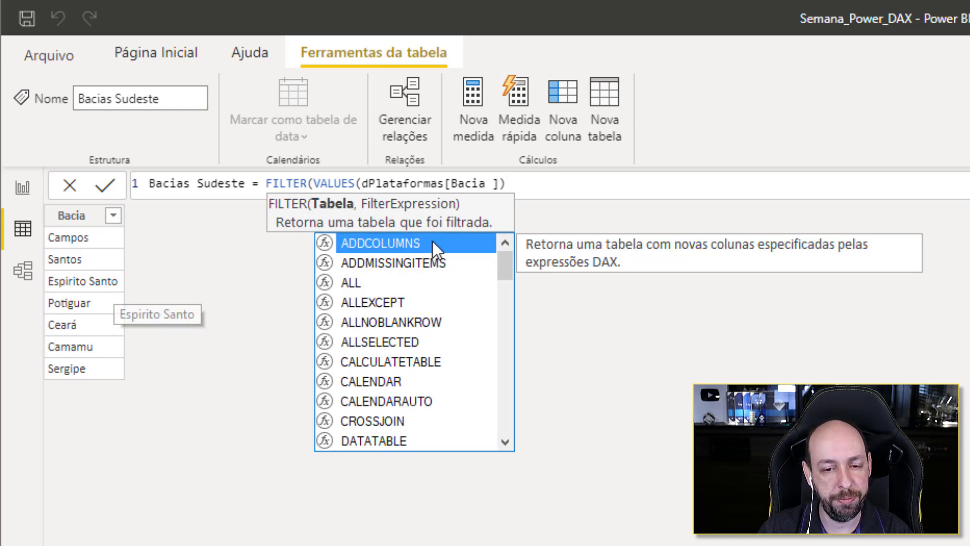
click(600, 186)
text(,)
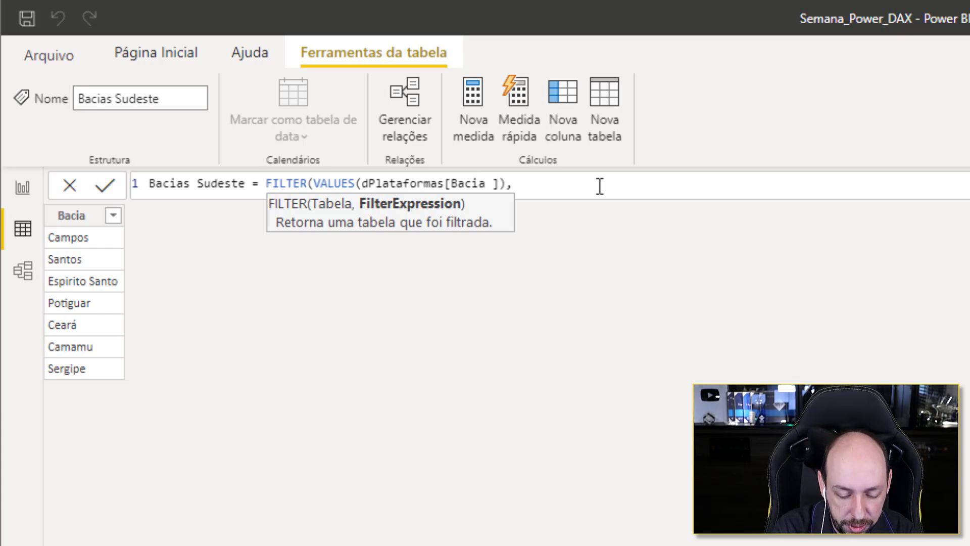
key(shift+Return)
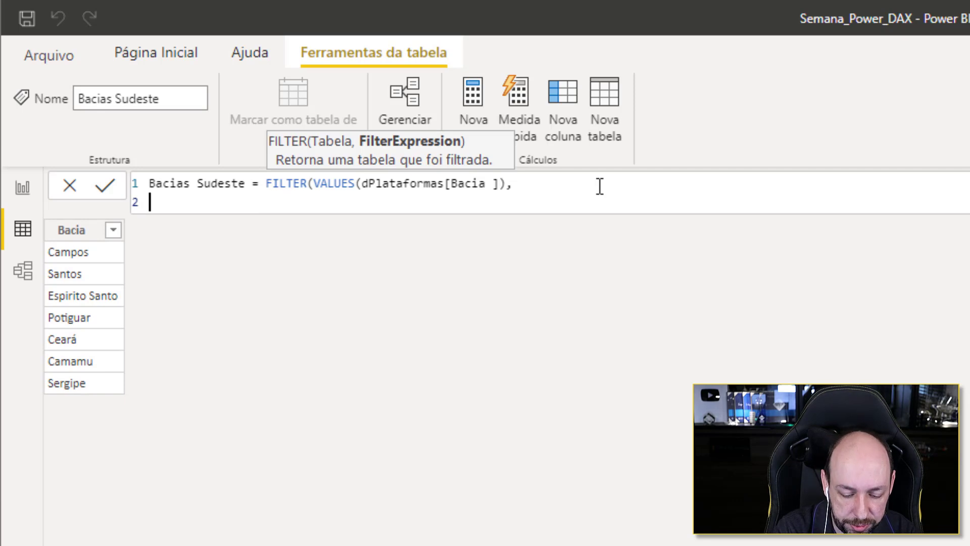
text({)
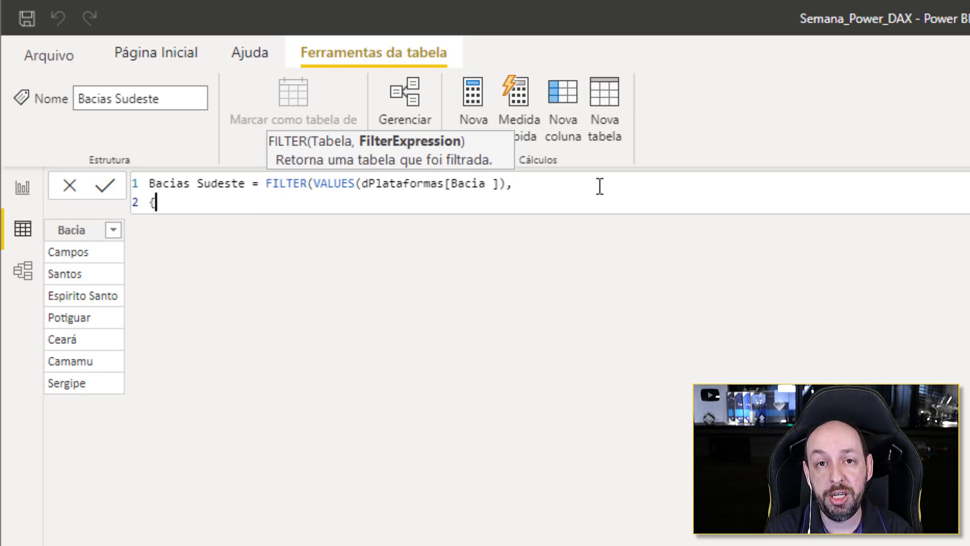
text(")
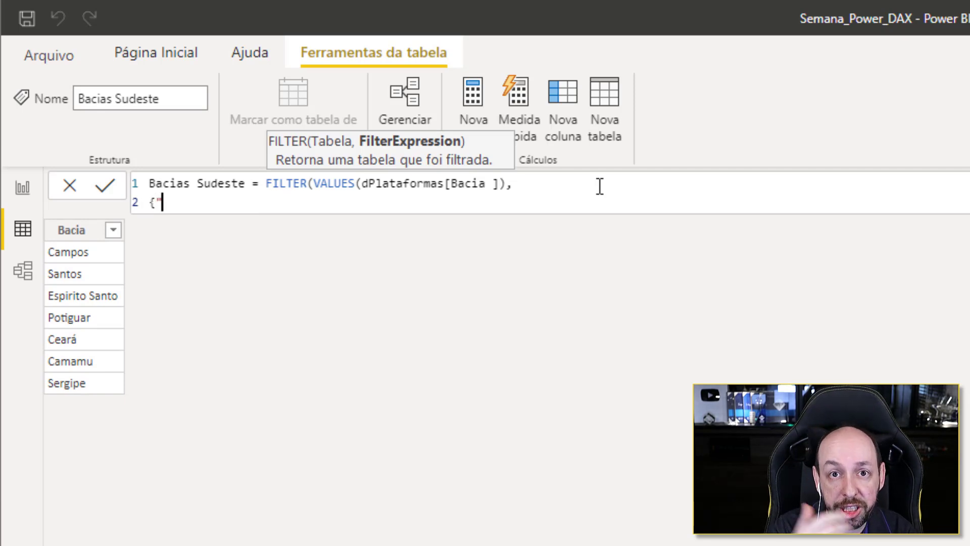
text(Santos"})
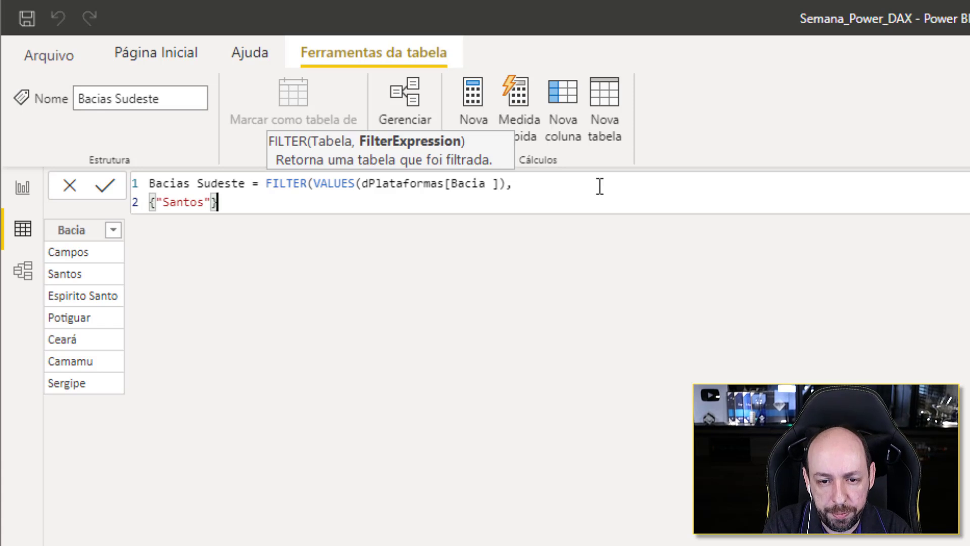
- Insert a line with NOT(dPlataformas[Bacia ]) IN above {"Santos"} in the FILTER condition
key(Up)
key(End)
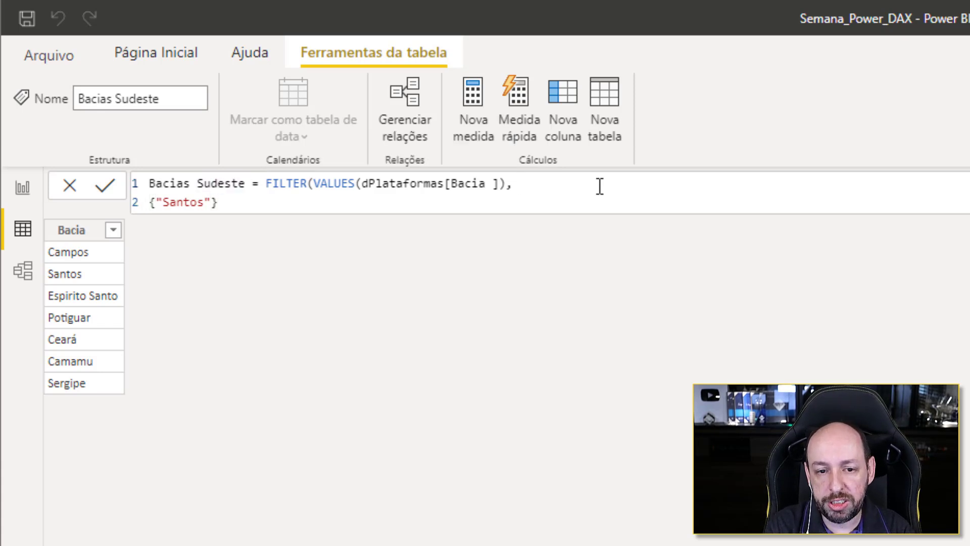
key(shift+Return)
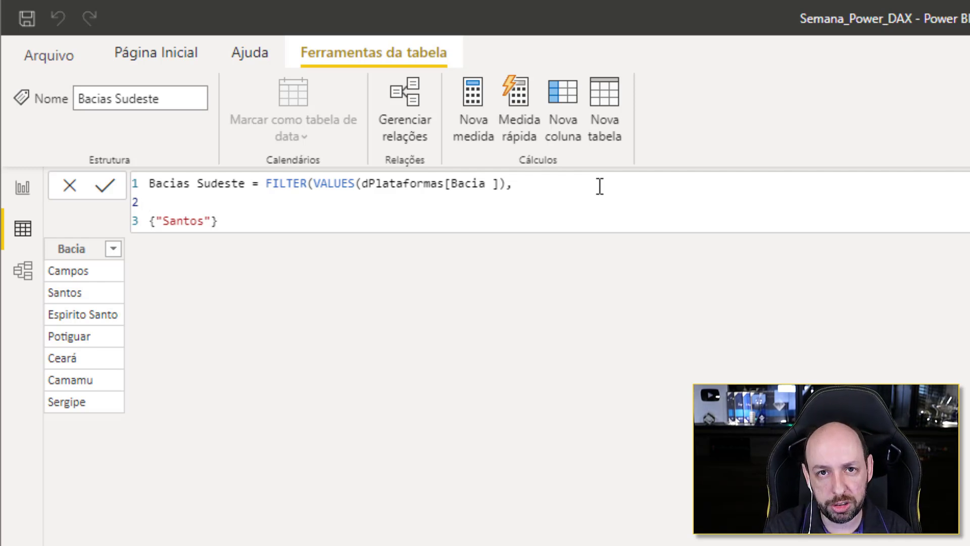
text(NOT()
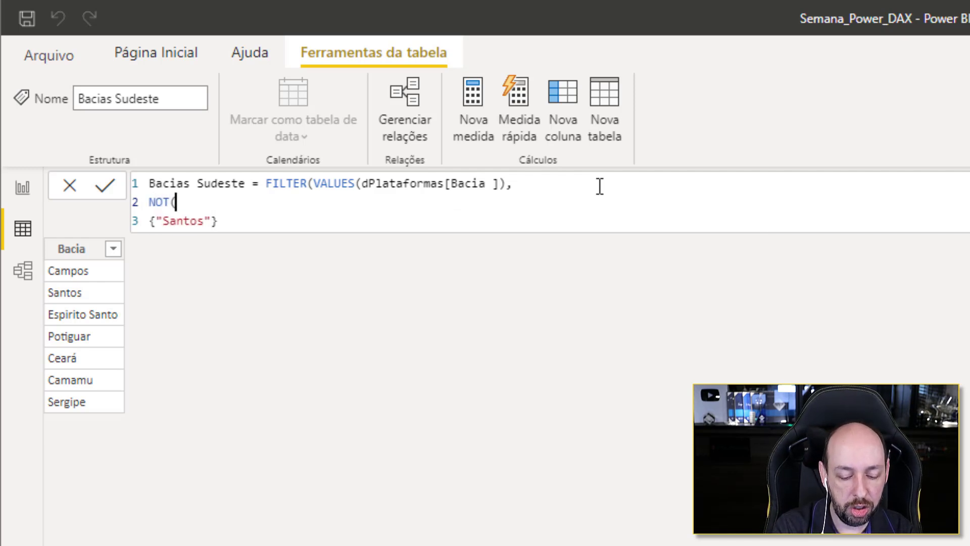
text(baci)
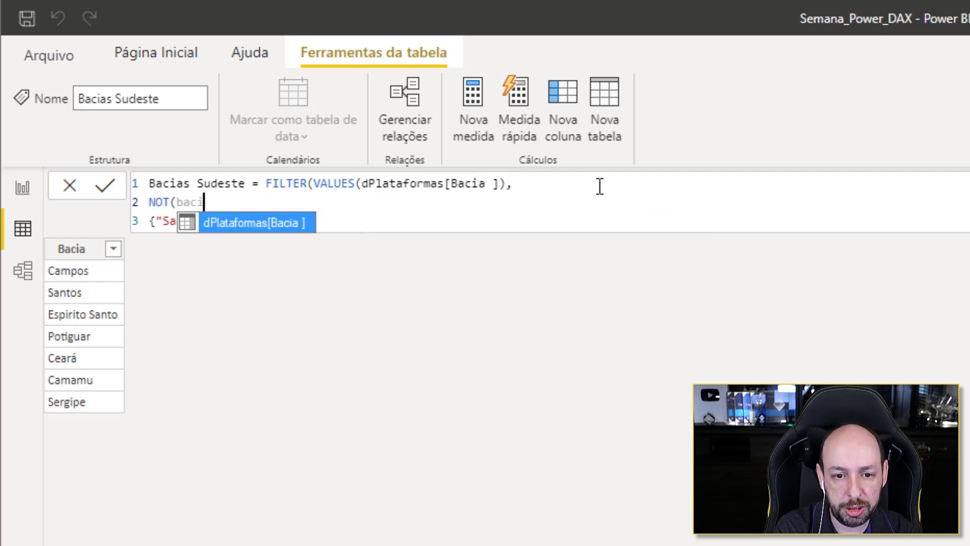
key(Tab)
text())
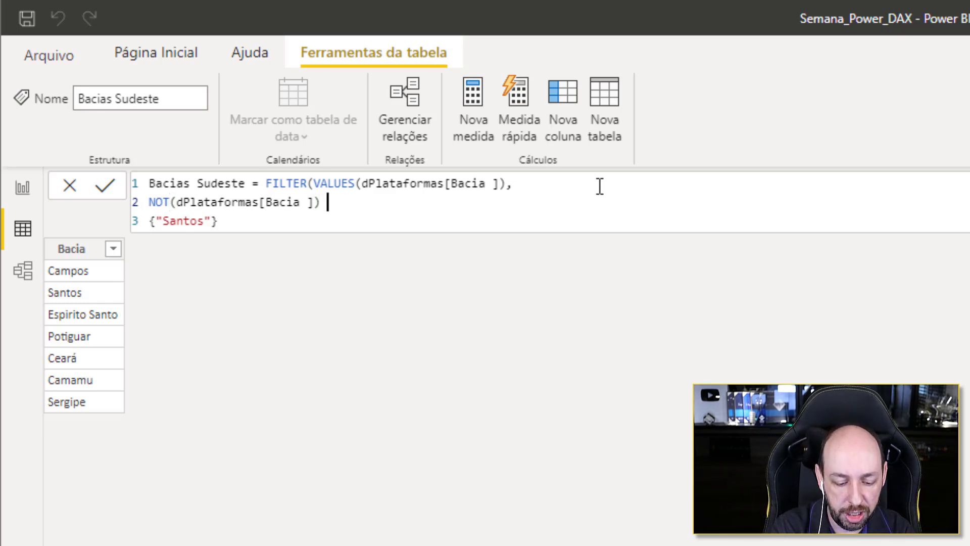
text( IN)
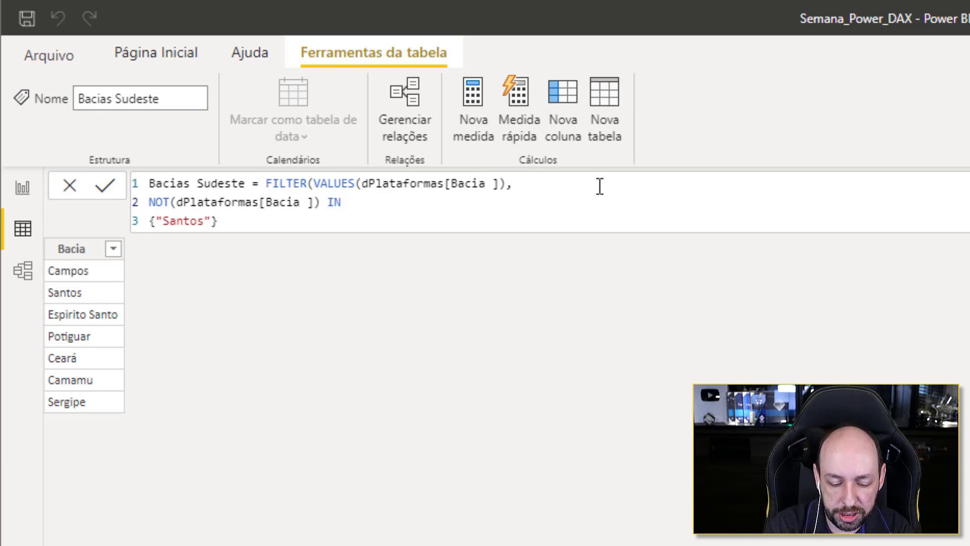
- Close the FILTER function after {"Santos"} and commit the Bacias Sudeste formula
text())
key(shift+Return)
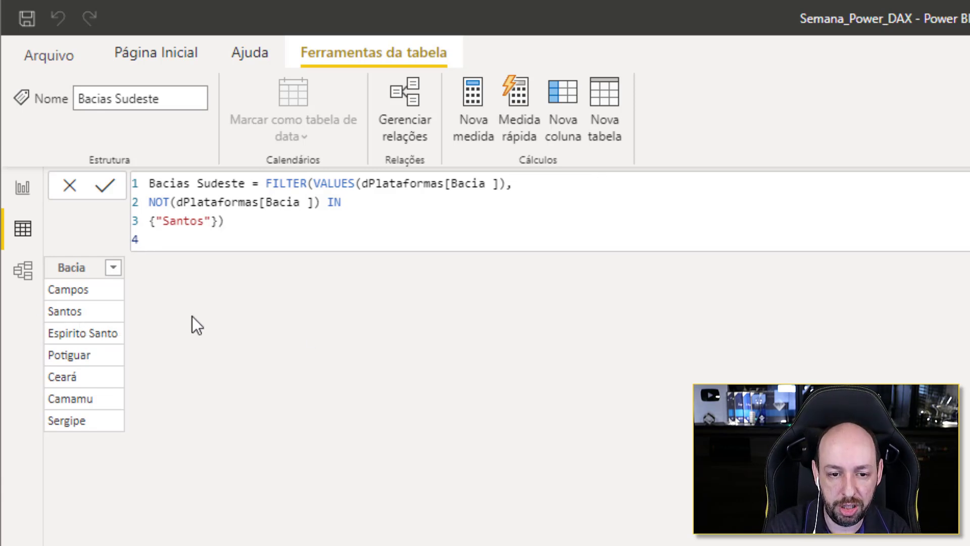
key(Return)
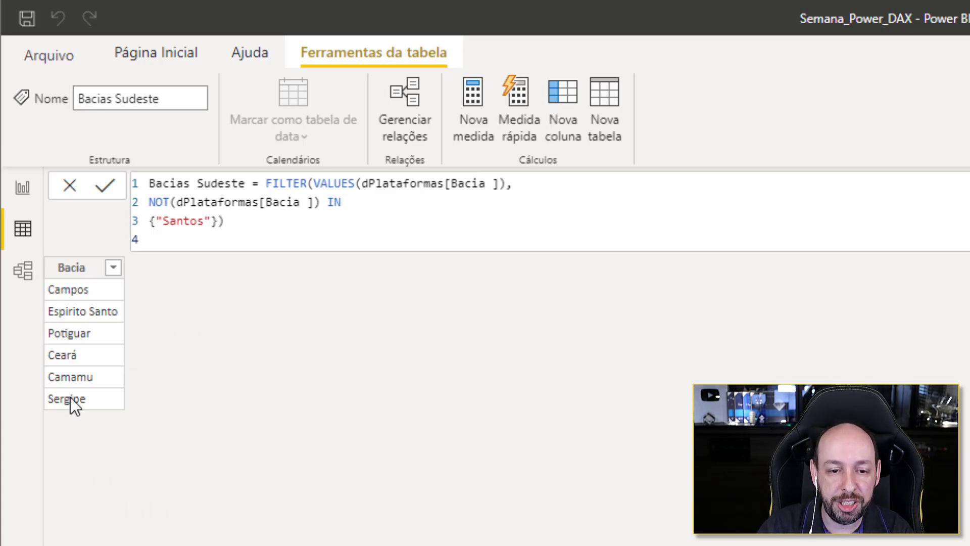
- Add "Campos" after "Santos" in the exclusion list of the Bacias Sudeste formula and commit it
click(217, 220)
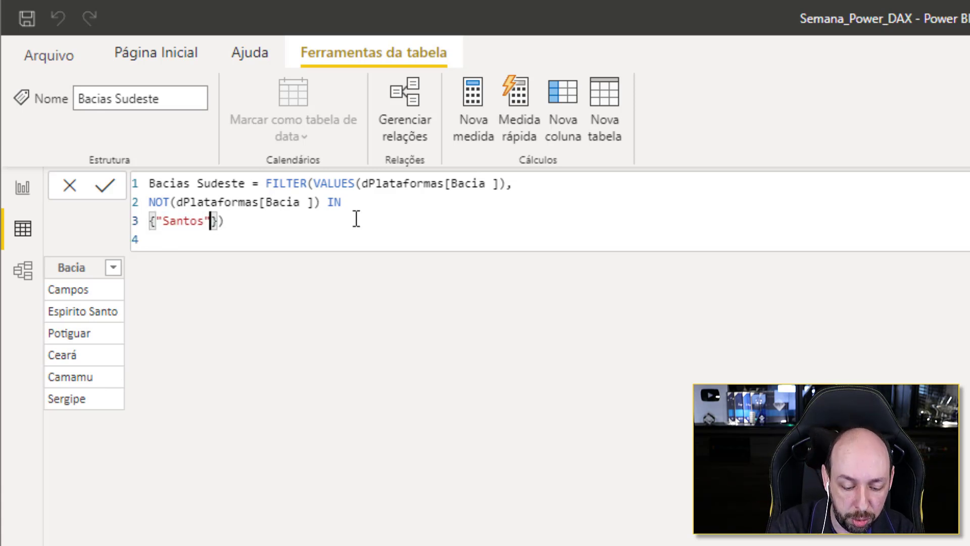
text(,"Campos")
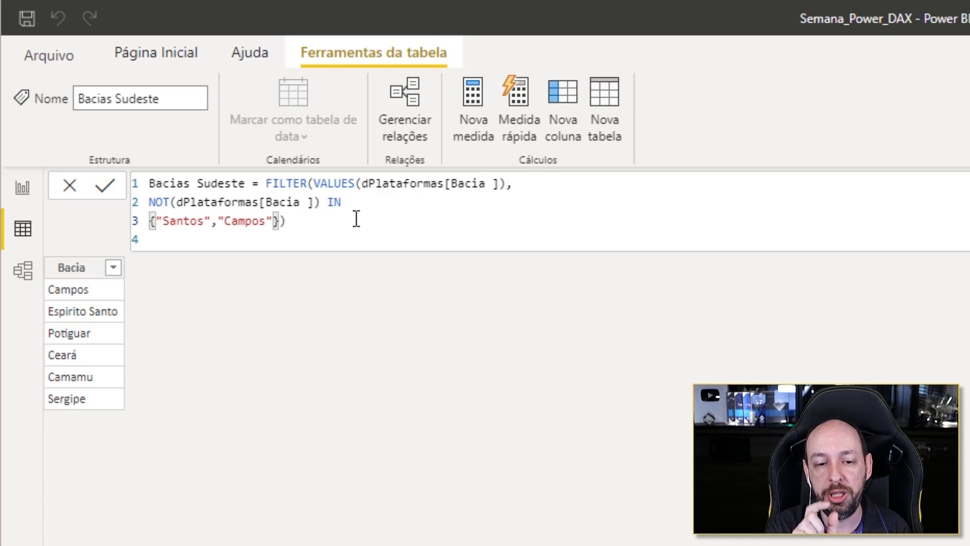
key(Return)
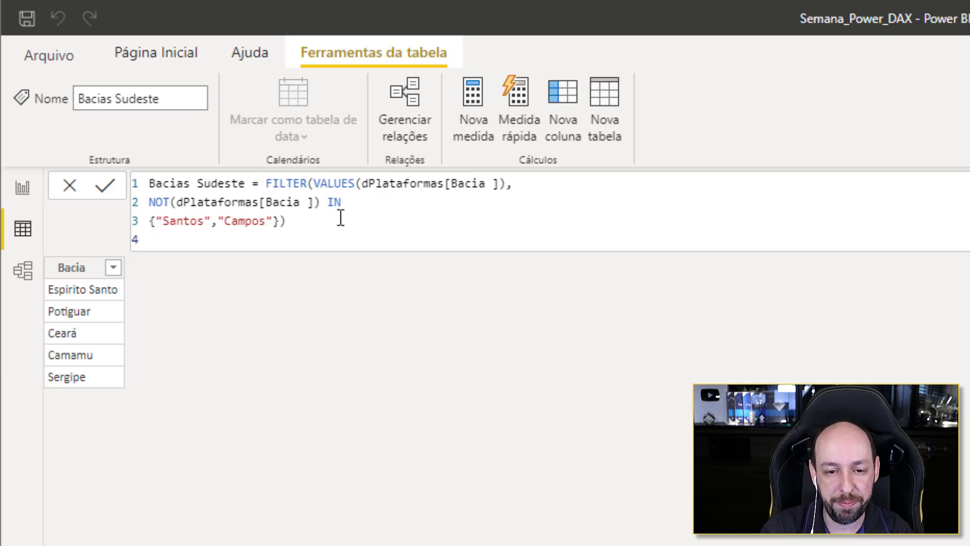
- Copy the whole FILTER expression from the Bacias Sudeste formula, without the table name
drag(286, 221, 265, 183)
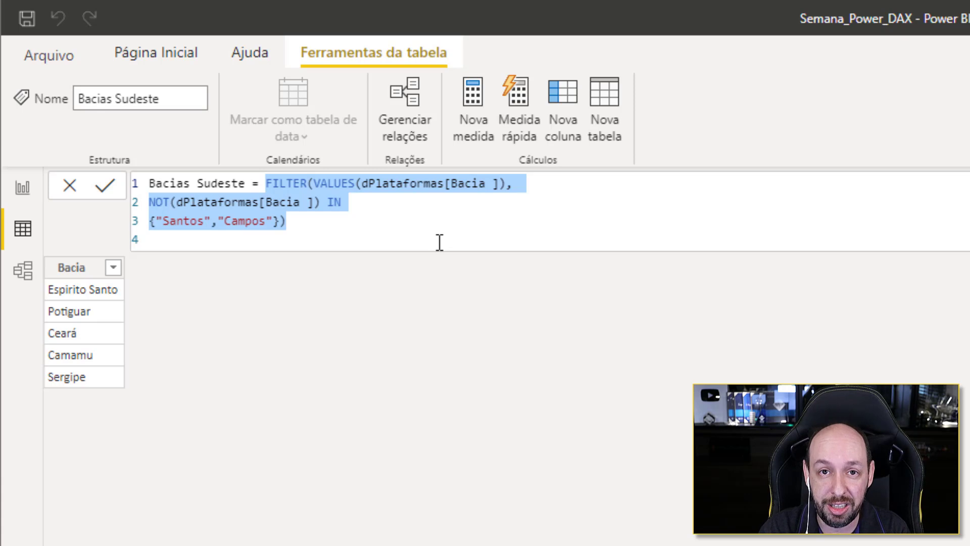
key(ctrl+c)
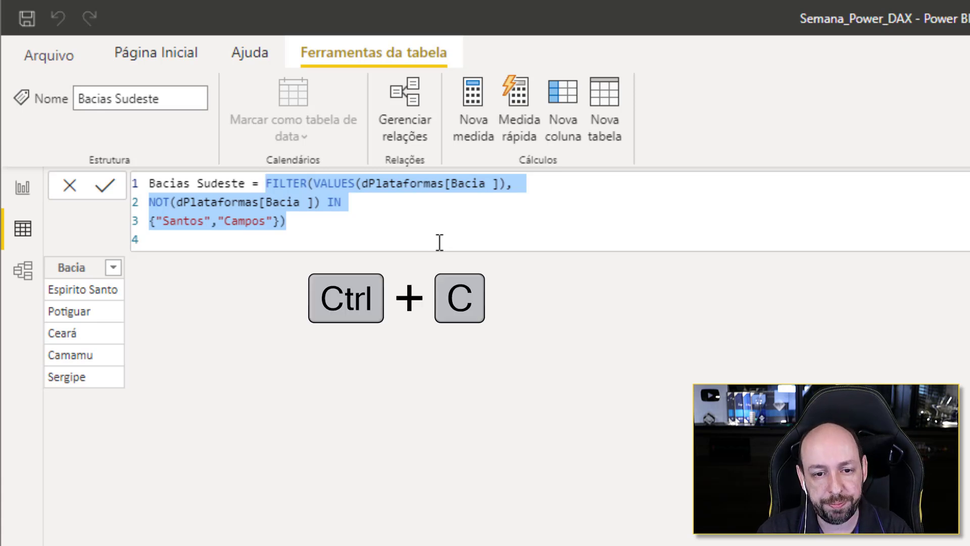
click(473, 441)
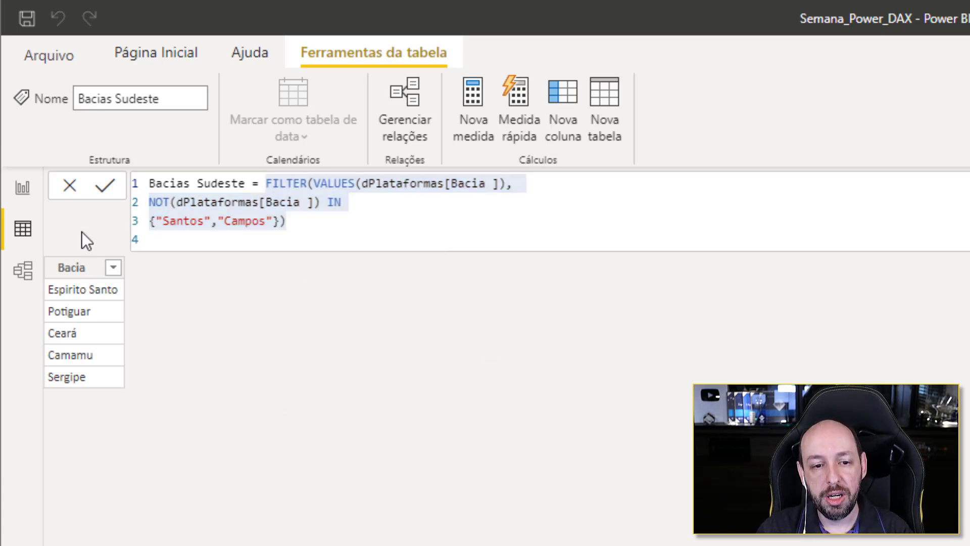
- Create a new measure in the Medidas Aula table on the report and name it Producao Santos
click(22, 189)
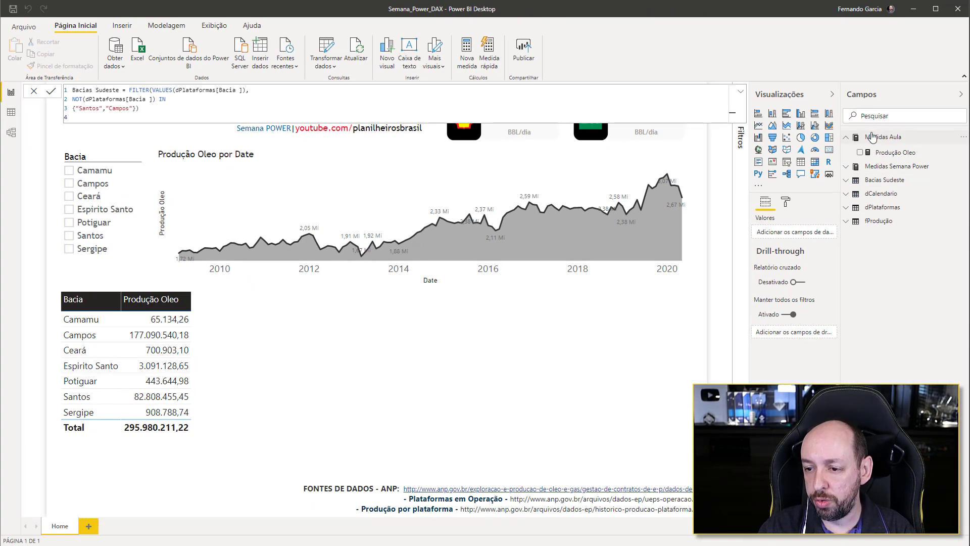
right_click(873, 137)
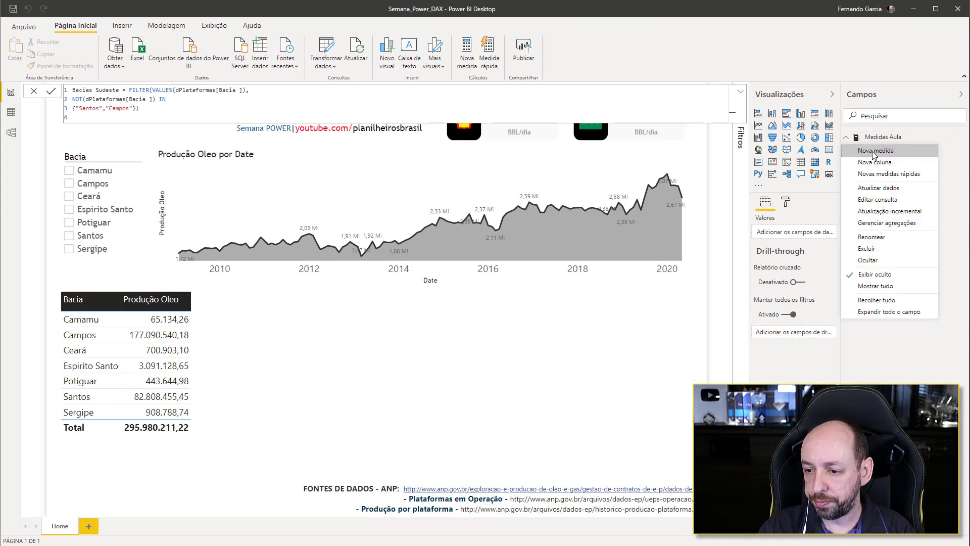
click(873, 152)
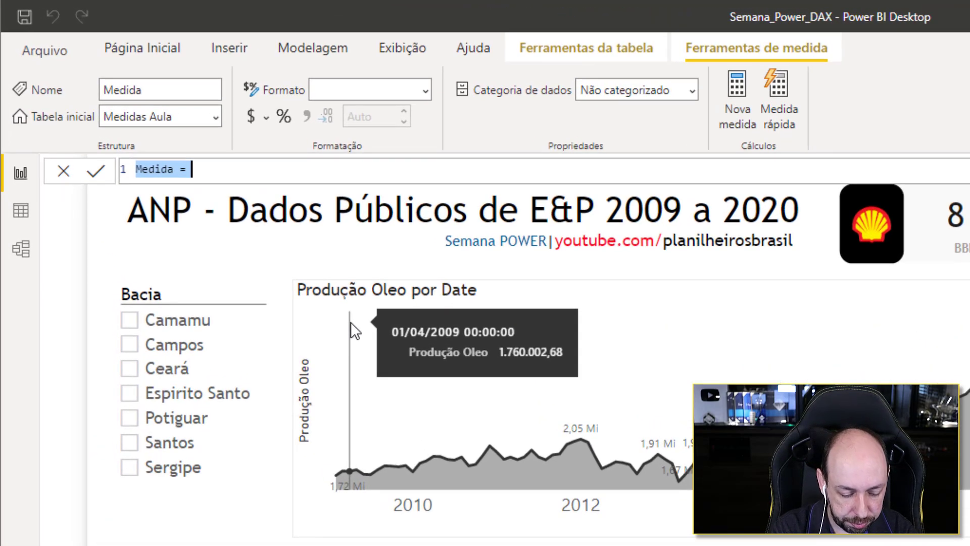
text(Producao Santos)
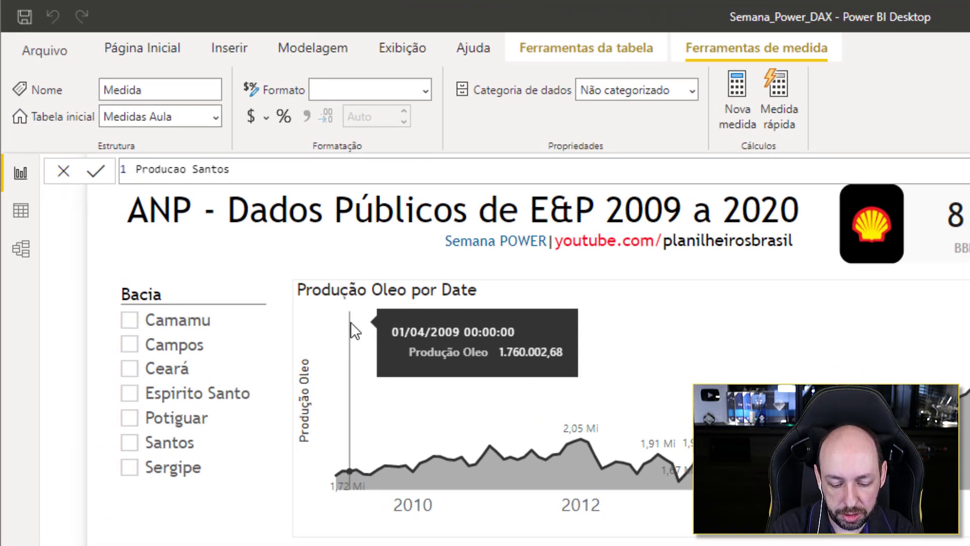
text( =)
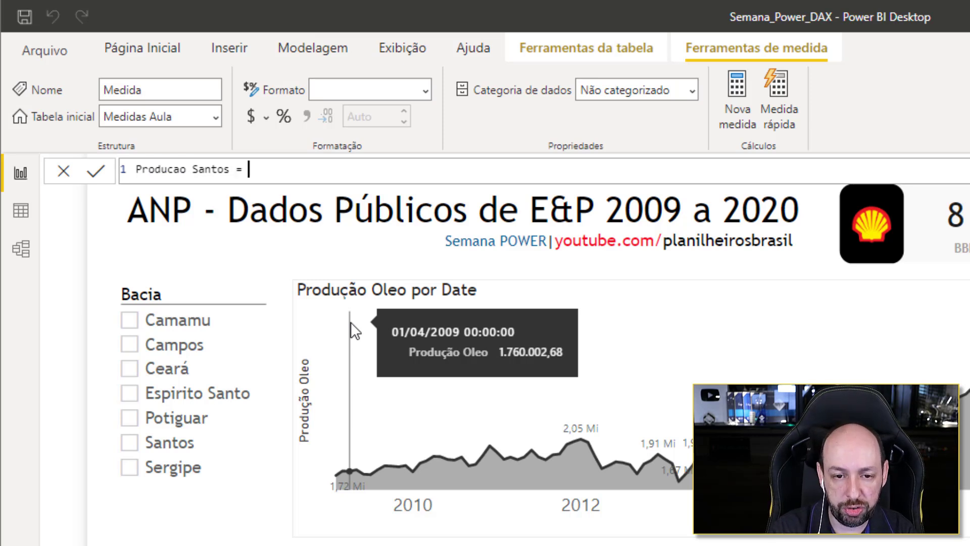
- Begin the Producao Santos formula on a second line with CALCULATE and [Produção Oleo] as its expression
key(shift+Return)
text(calcula)
key(Tab)
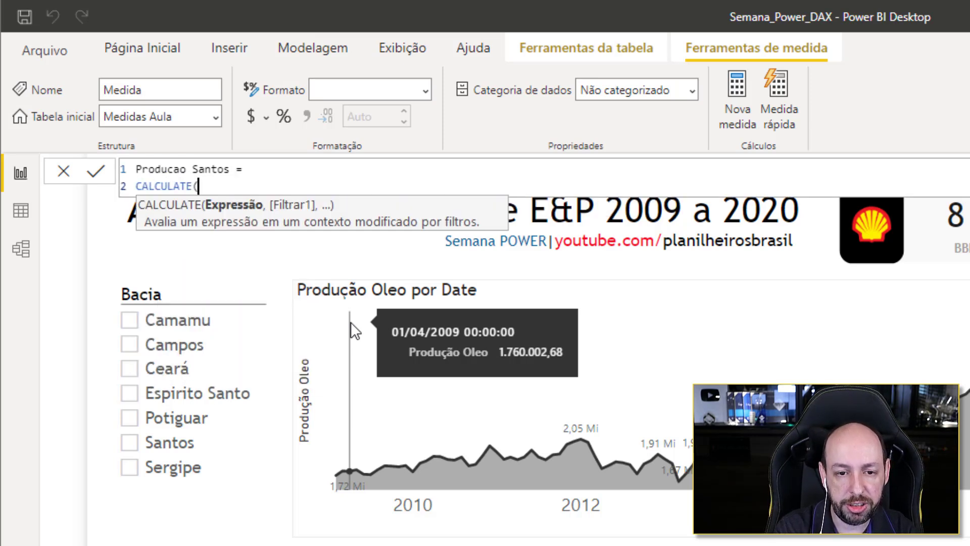
text(pro)
key(Down)
key(Down)
key(Tab)
text(,)
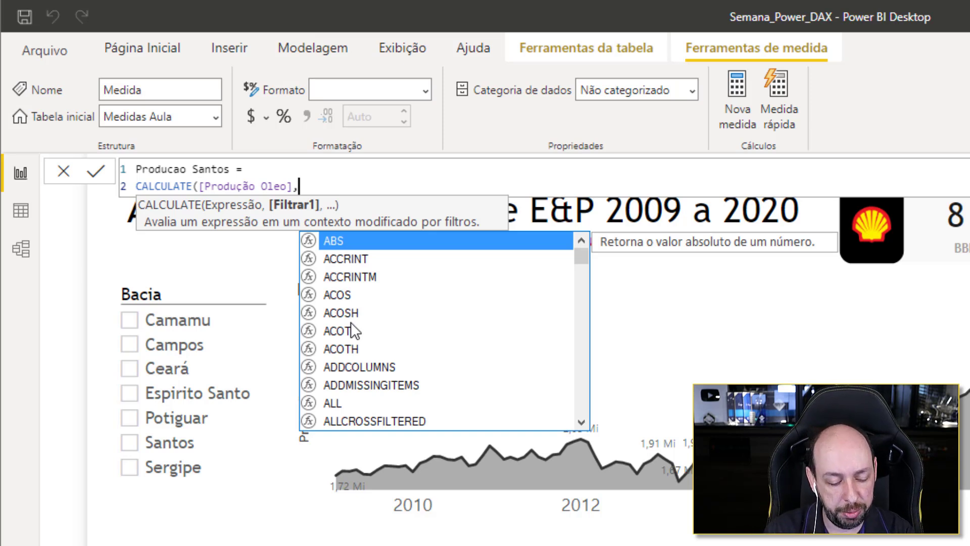
- Add a FILTER function over the dPlataformas table as the CALCULATE filter argument
text(filt)
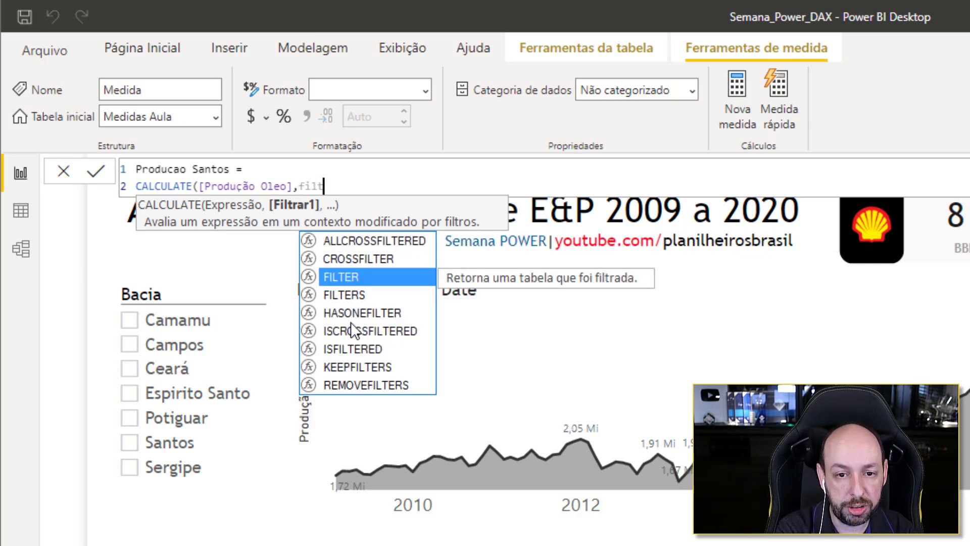
key(Tab)
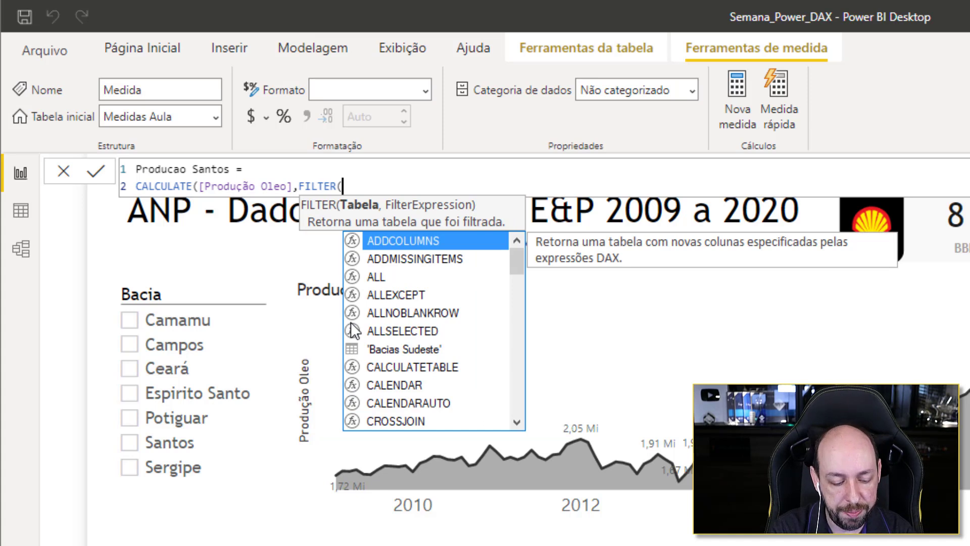
text(dpl)
key(Tab)
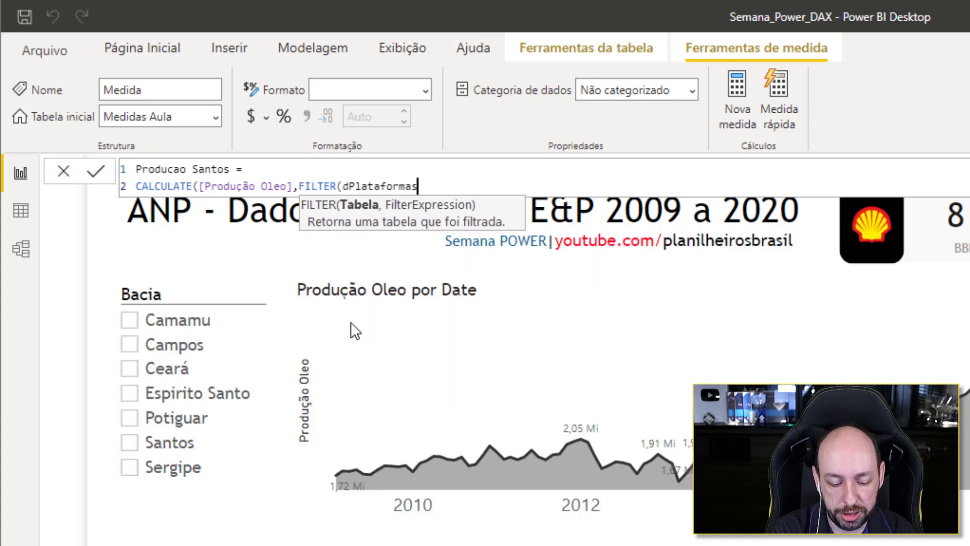
- Set the FILTER condition to dPlataformas[Bacia ]="Santos"
text(,baci)
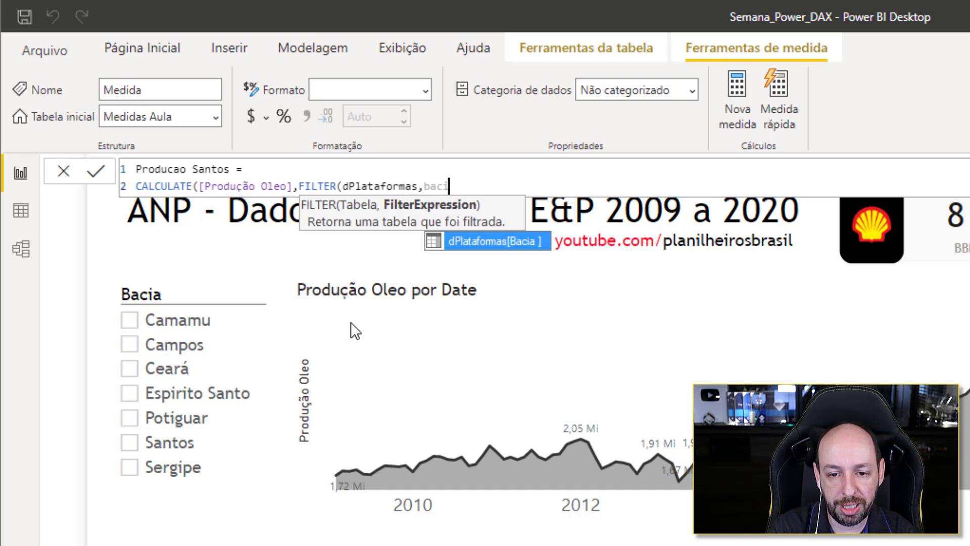
key(Tab)
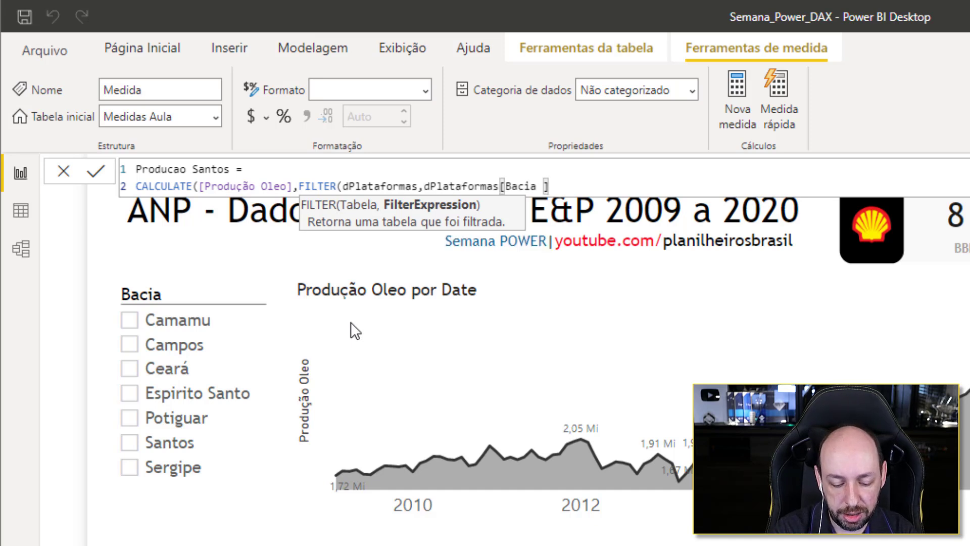
text(=)
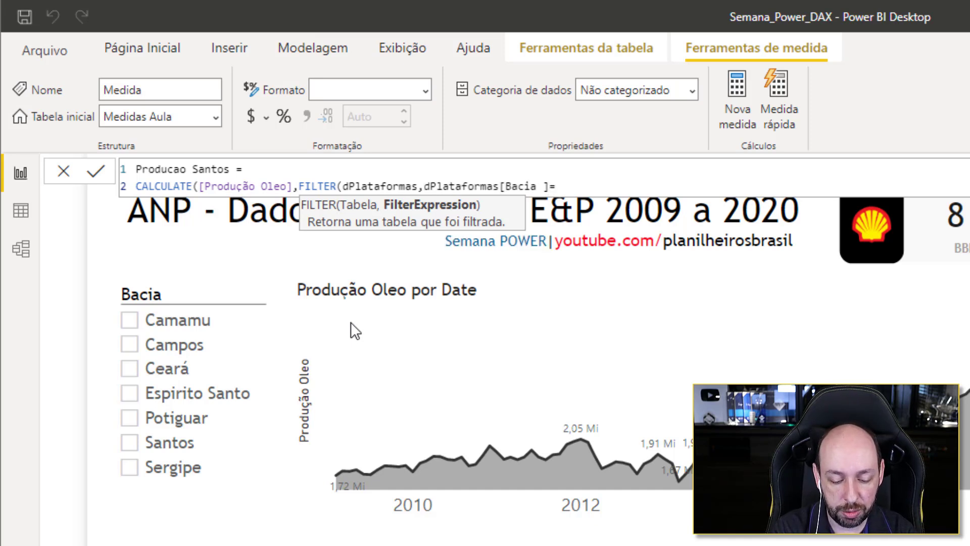
text(")
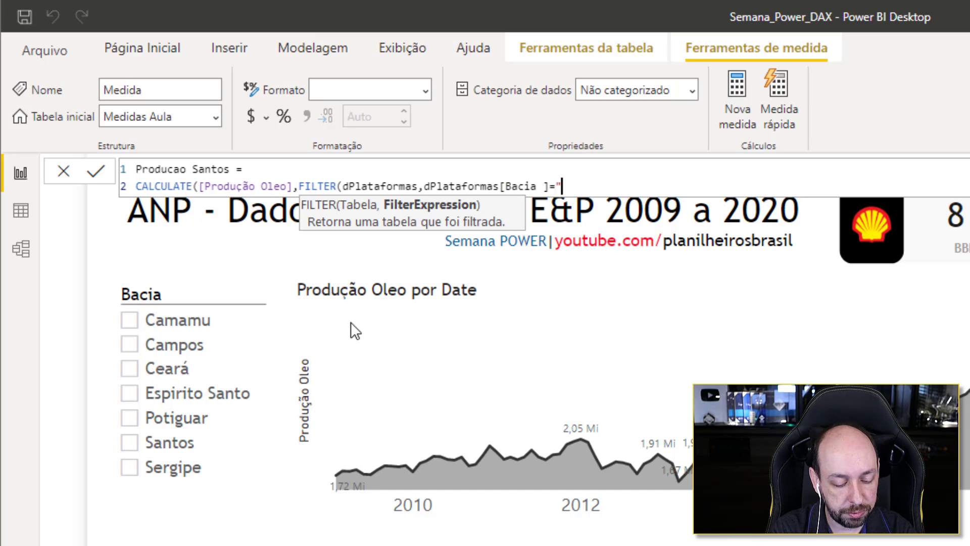
text(Santos")
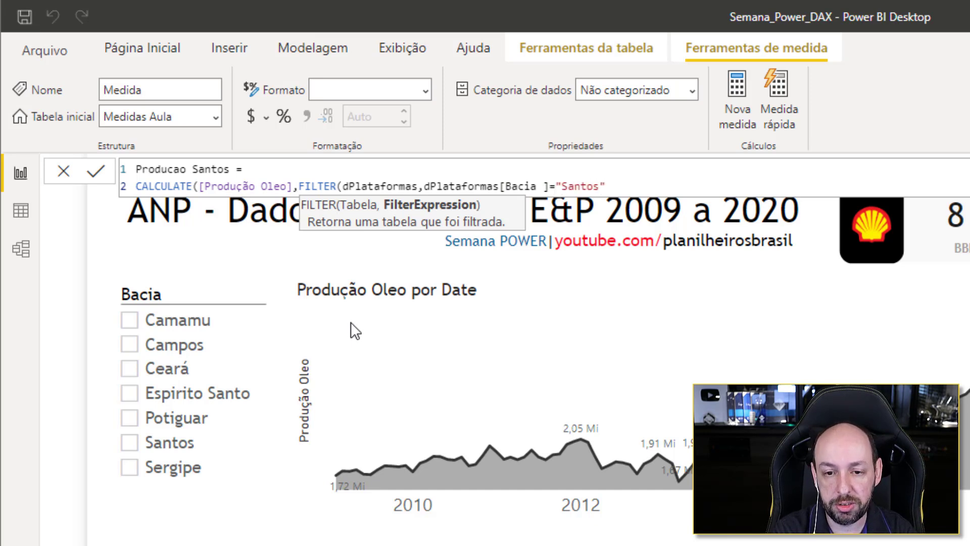
- Close both functions to commit the Producao Santos measure, and add it as a column to the Bacia table visual
text()))
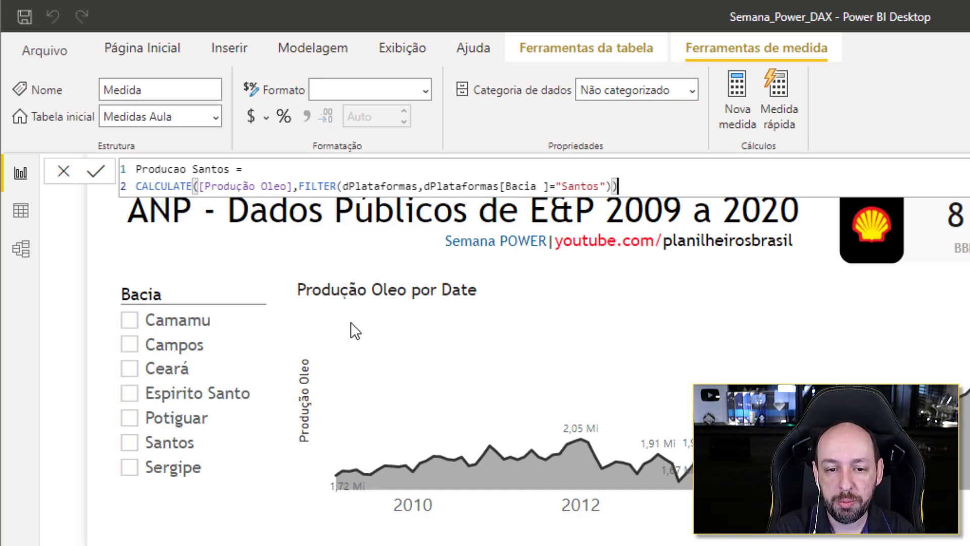
key(Return)
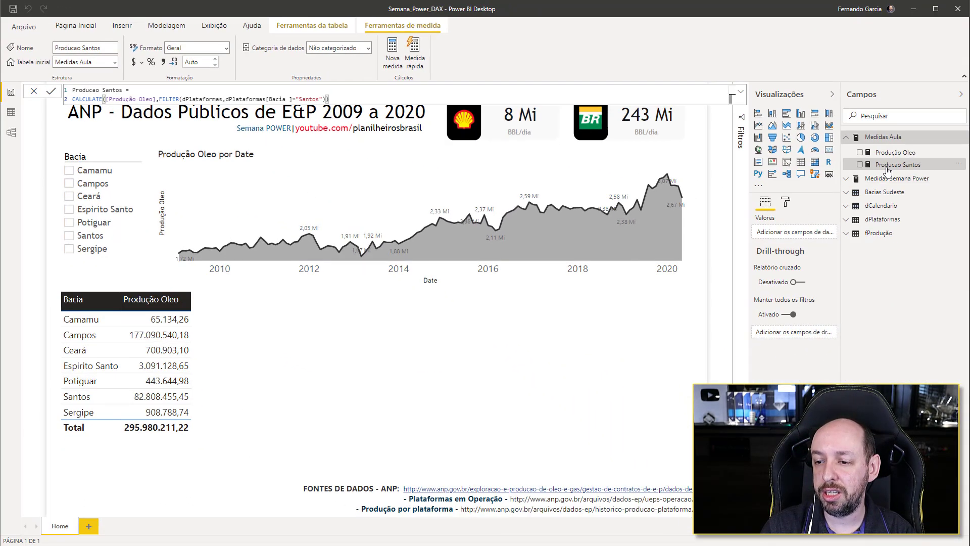
drag(888, 169, 235, 340)
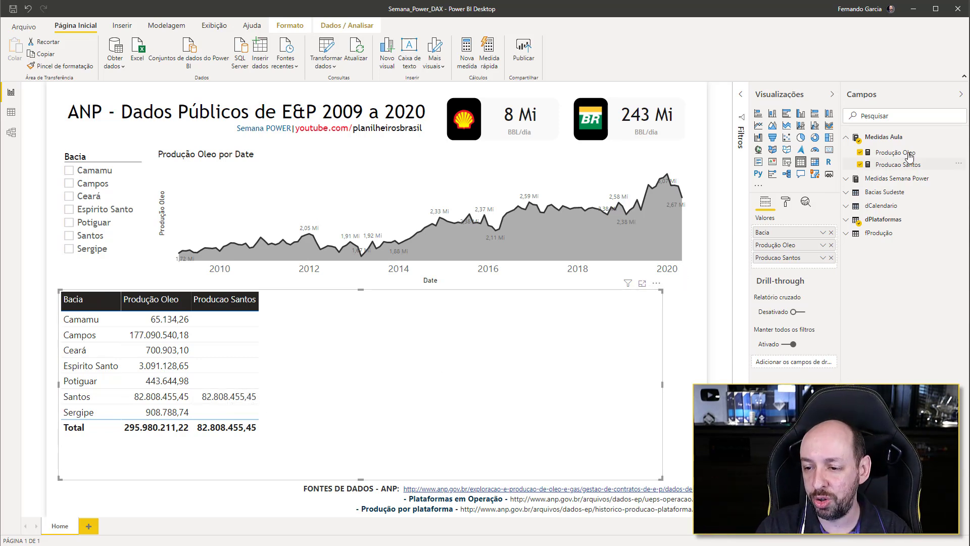
- Create another measure in the Medidas Aula table and name it Producao Exceto Santos
right_click(894, 140)
click(876, 150)
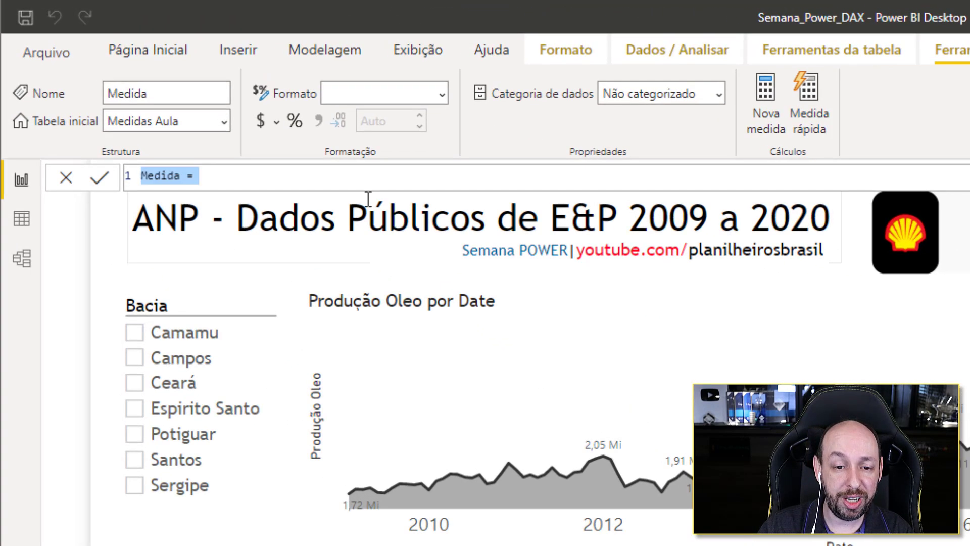
key(shift+Left)
key(shift+Left)
text(Producao Ex)
text( e)
key(BackSpace)
key(BackSpace)
text(xe)
key(BackSpace)
text(we)
key(BackSpace)
key(BackSpace)
key(BackSpace)
text(ceto Santos)
- Start the Producao Exceto Santos formula with CALCULATE and [Produção Oleo] as its expression
key(End)
text(c)
key(Tab)
text(()
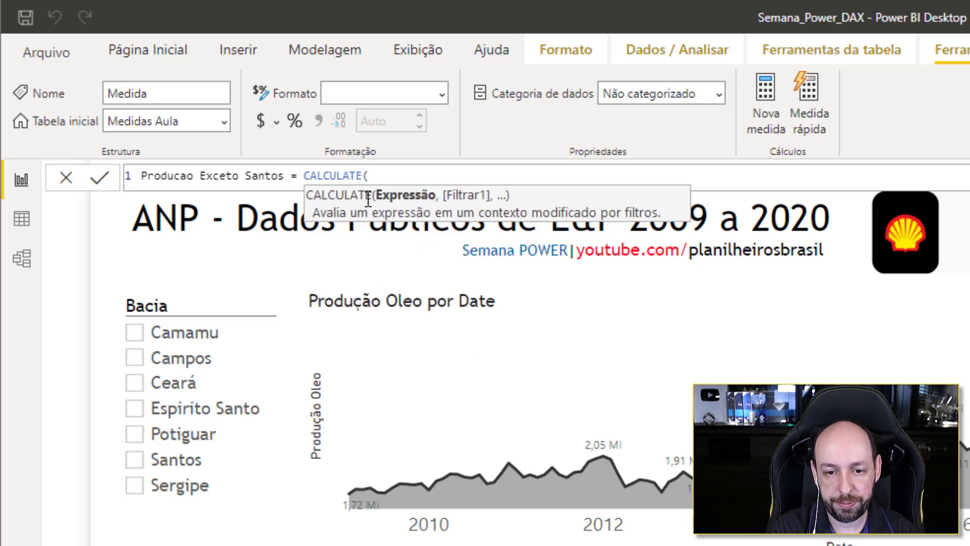
text(pr)
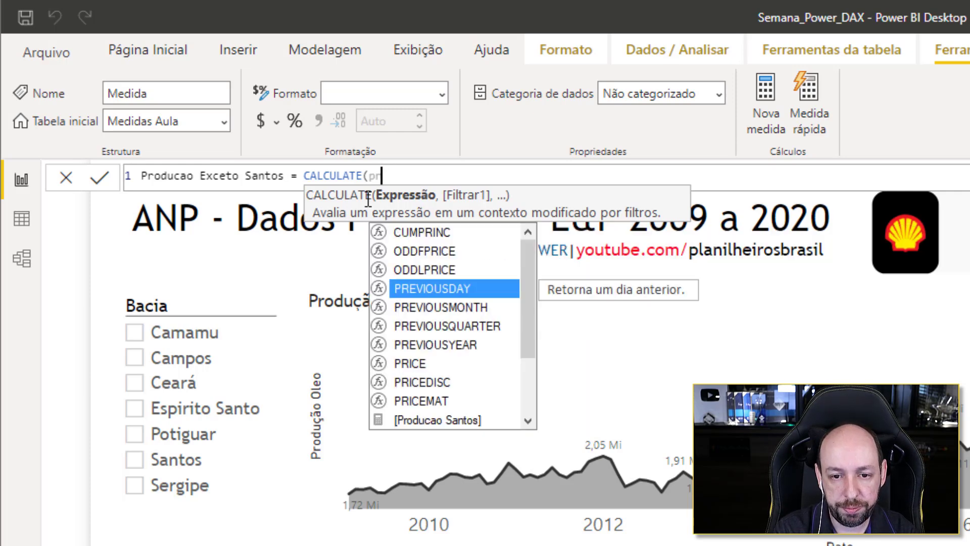
text(o)
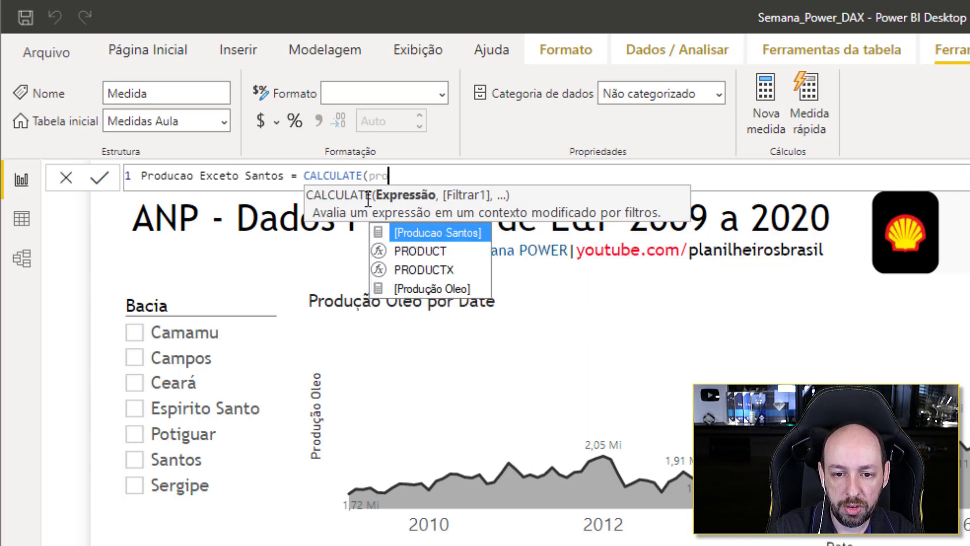
key(Down)
key(Down)
key(Down)
key(Tab)
text(,)
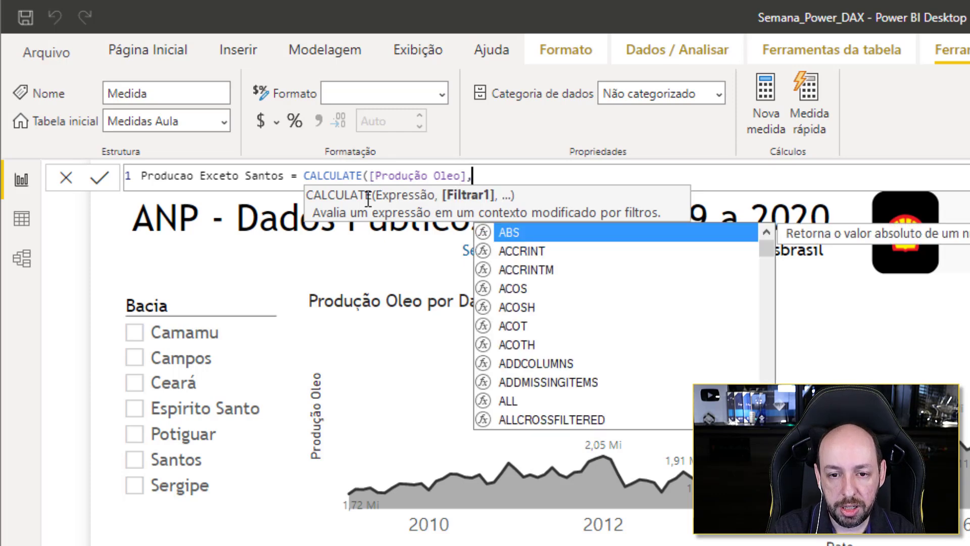
- Paste the copied FILTER expression as the CALCULATE filter and remove "Campos" so only "Santos" is excluded
key(ctrl+v)
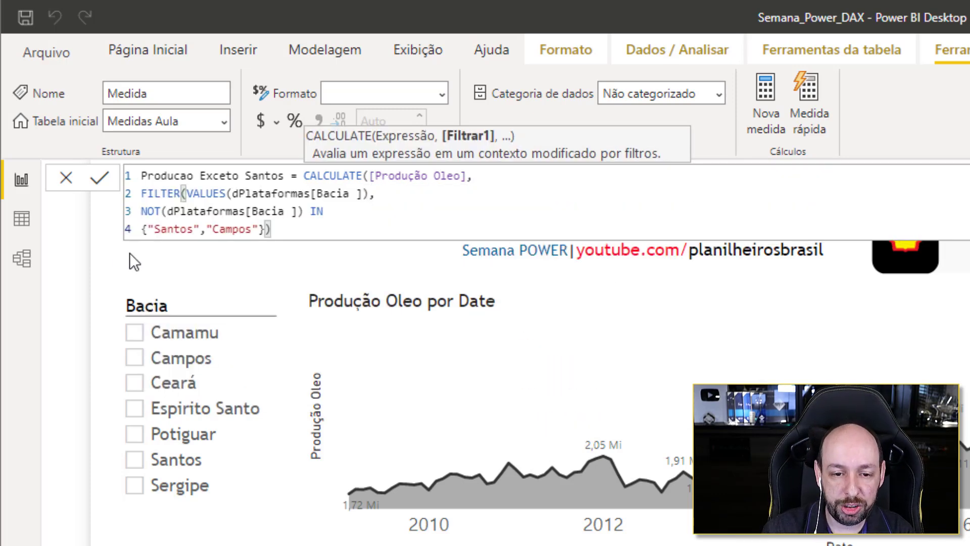
click(205, 229)
key(Delete)
key(Delete)
key(Delete)
key(Delete)
key(Delete)
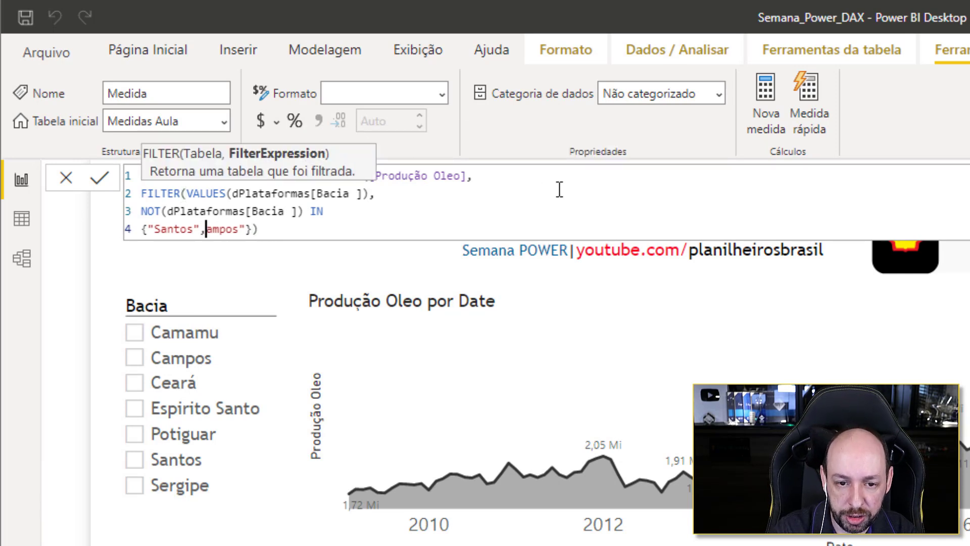
key(Delete)
key(Delete)
key(Delete)
key(BackSpace)
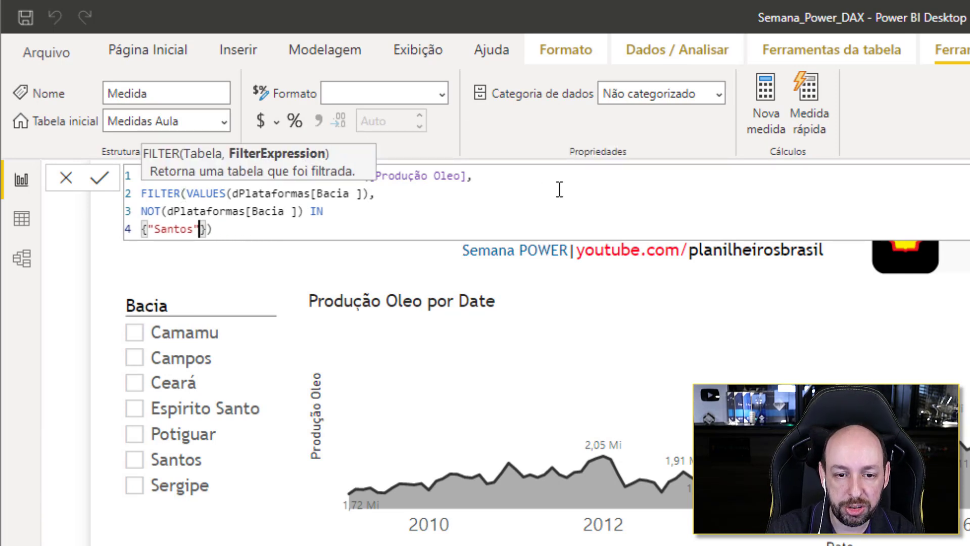
- Close CALCULATE on a new line to commit Producao Exceto Santos, and add the measure to the Bacia table visual
click(294, 225)
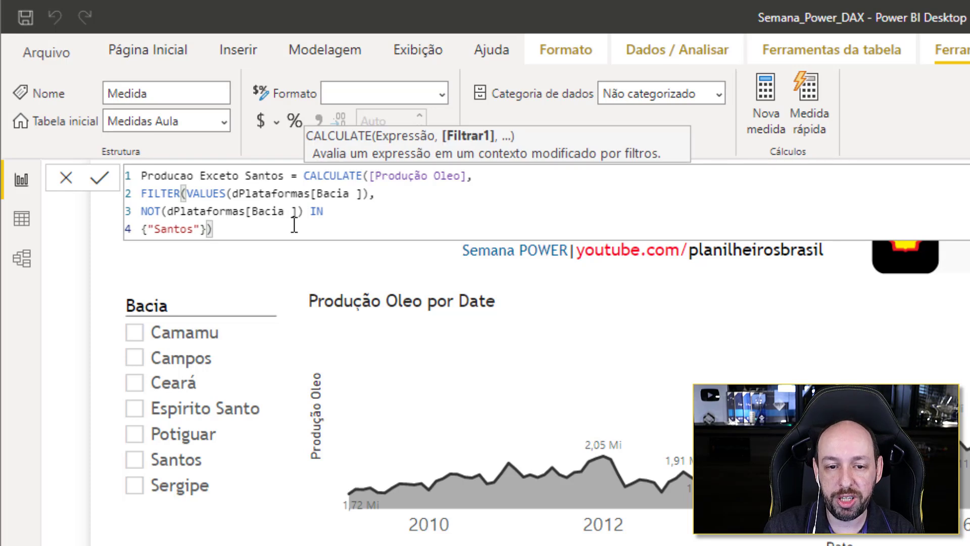
key(Return)
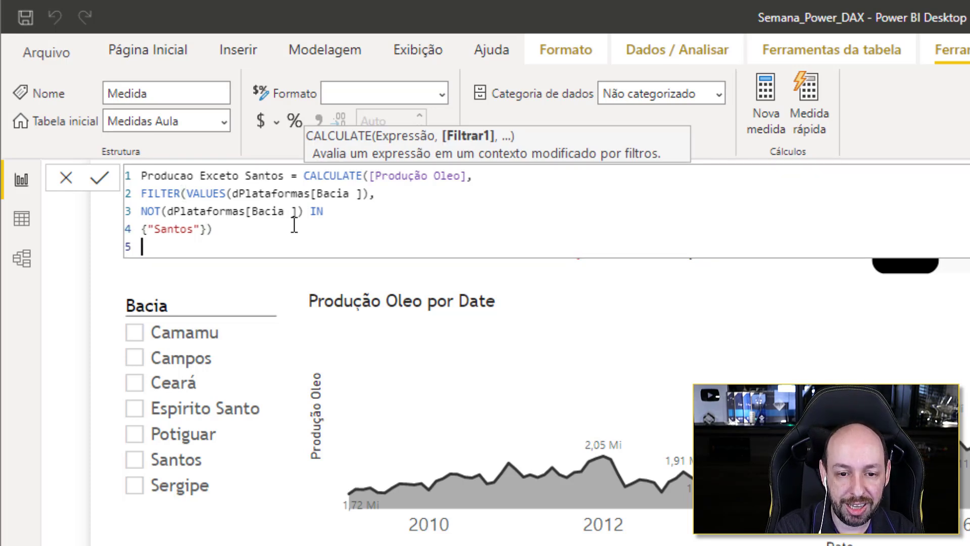
text())
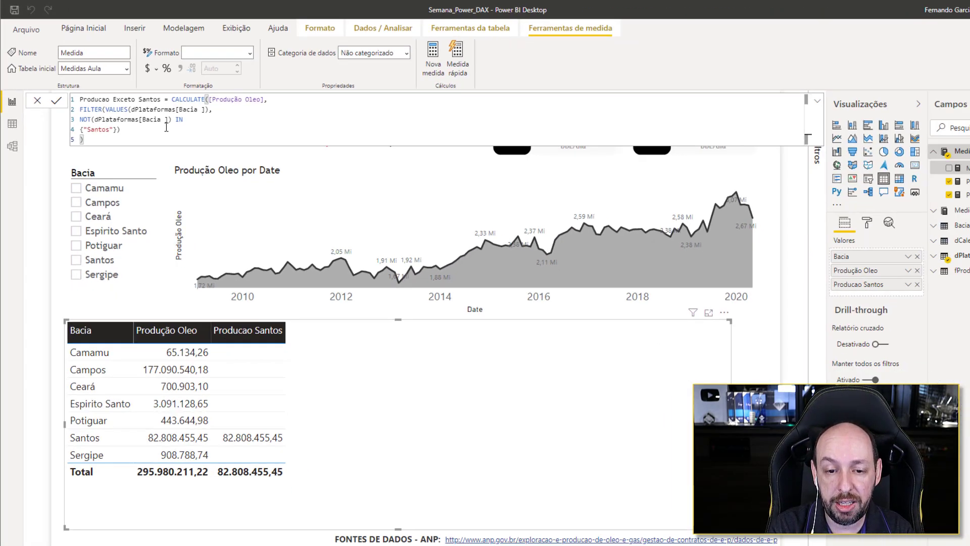
key(Return)
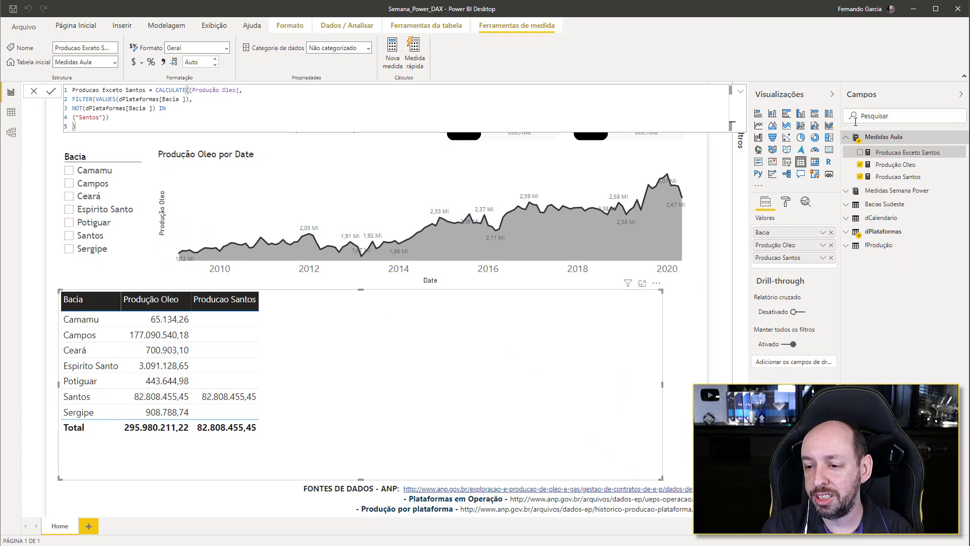
drag(899, 154, 344, 389)
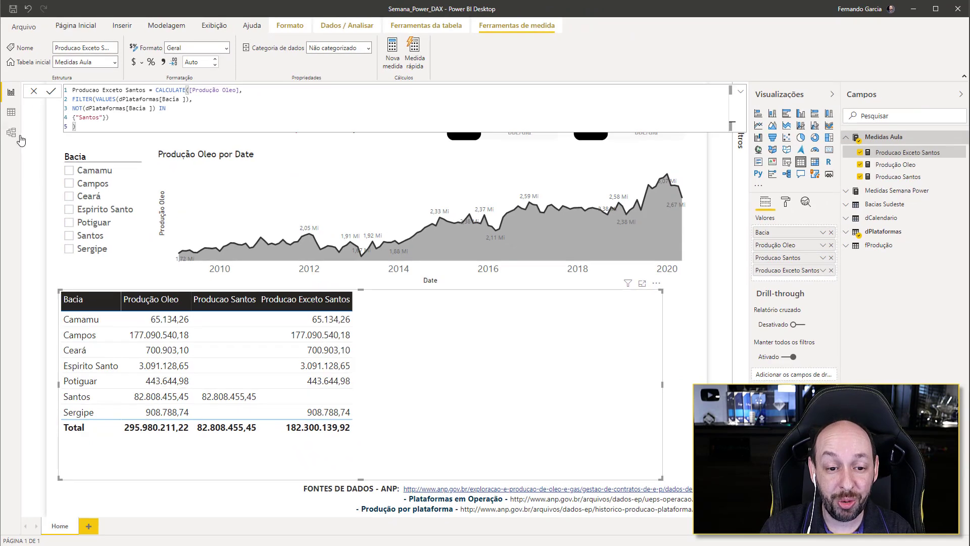
- Delete the Bacias Sudeste calculated table from the model, confirming the deletion
click(11, 112)
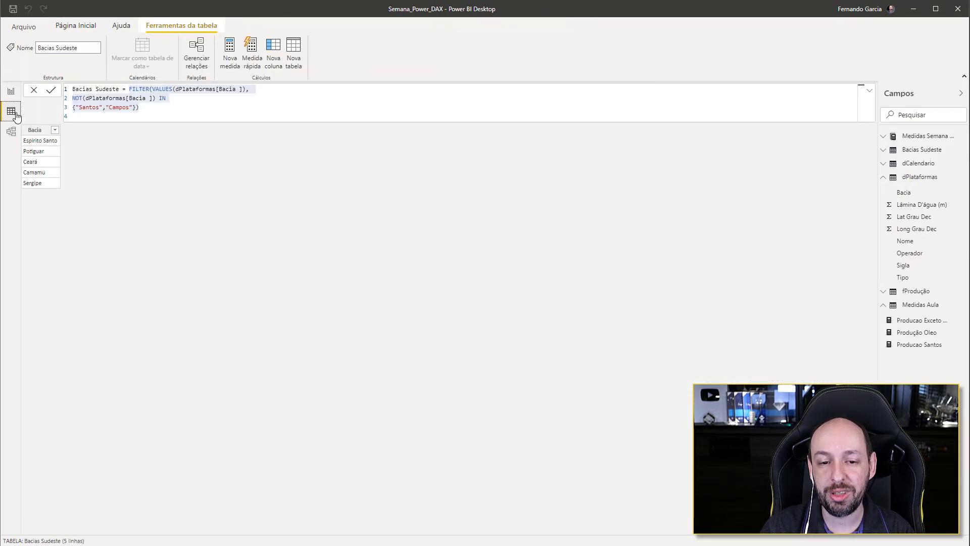
click(887, 179)
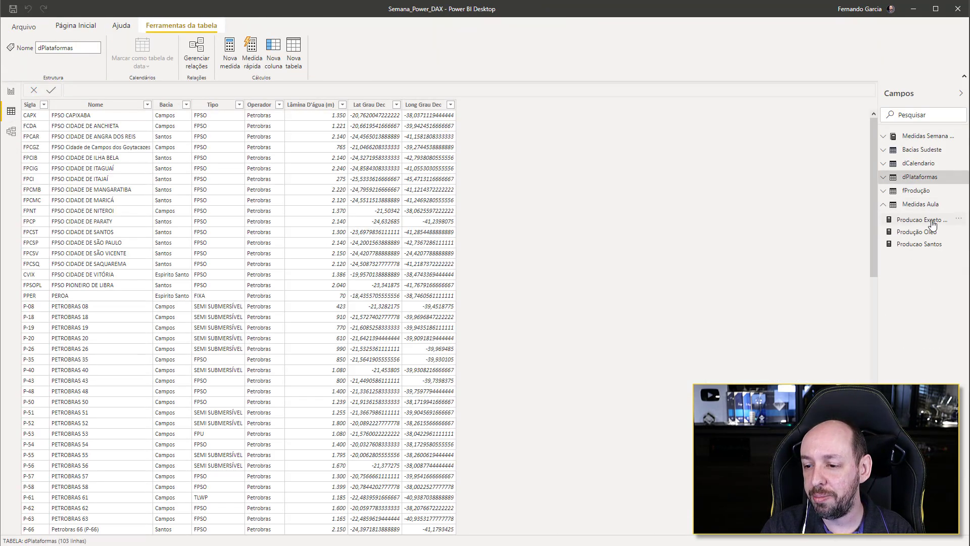
click(884, 206)
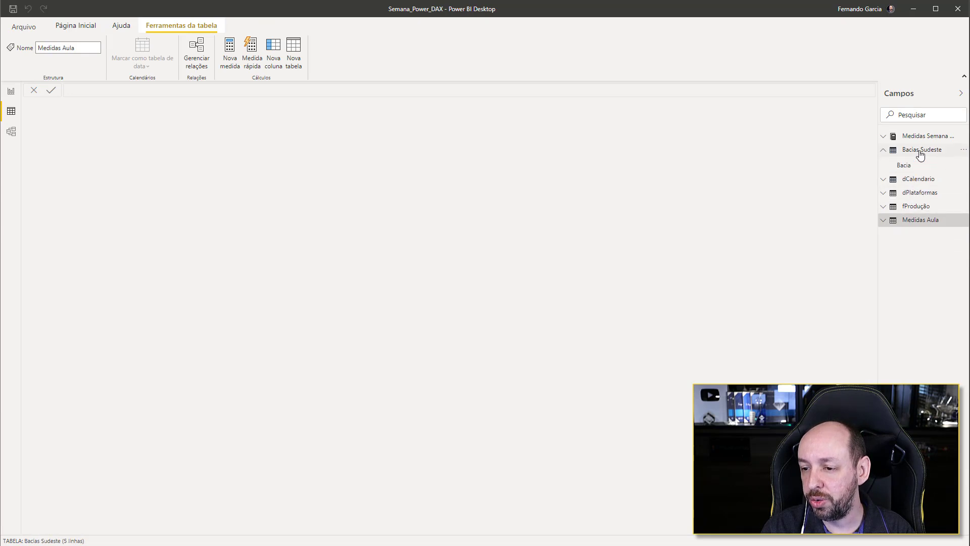
click(921, 152)
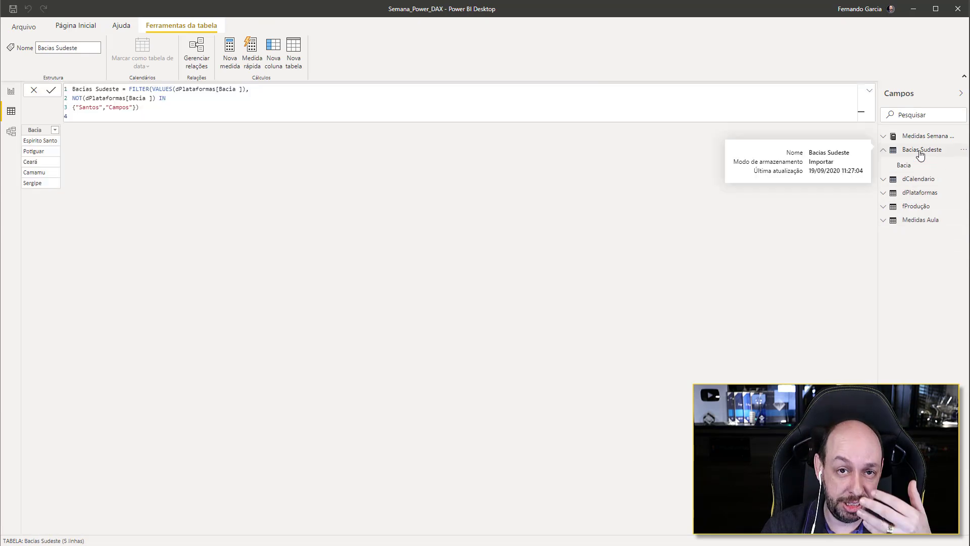
right_click(921, 152)
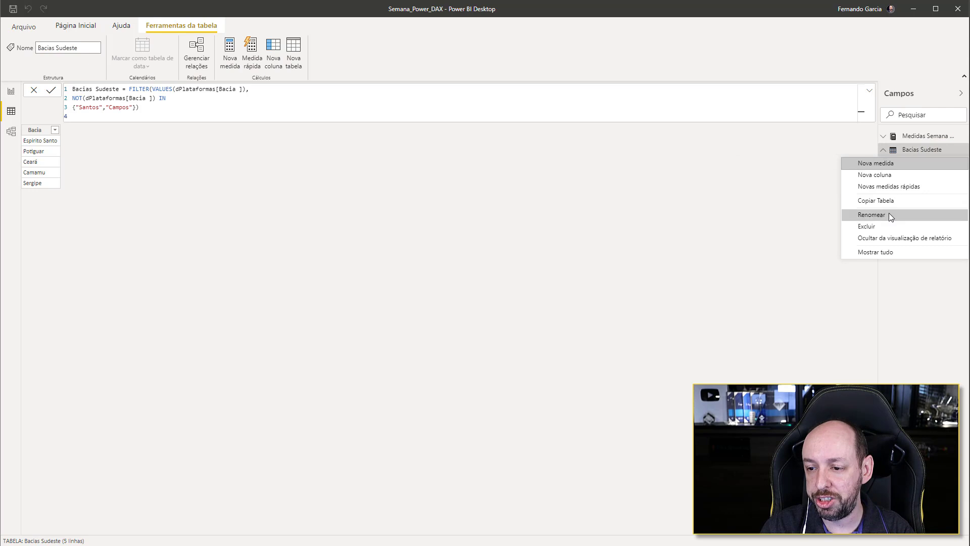
click(888, 226)
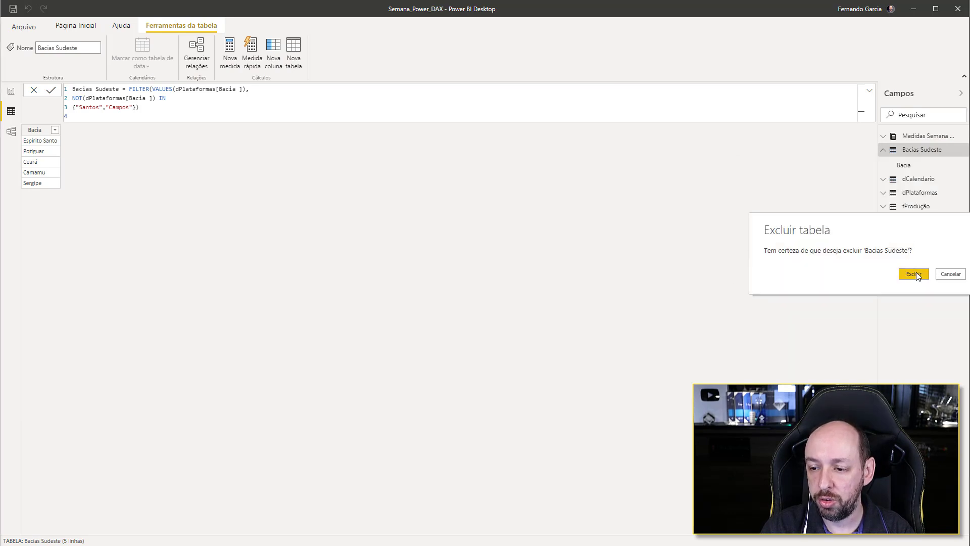
click(915, 274)
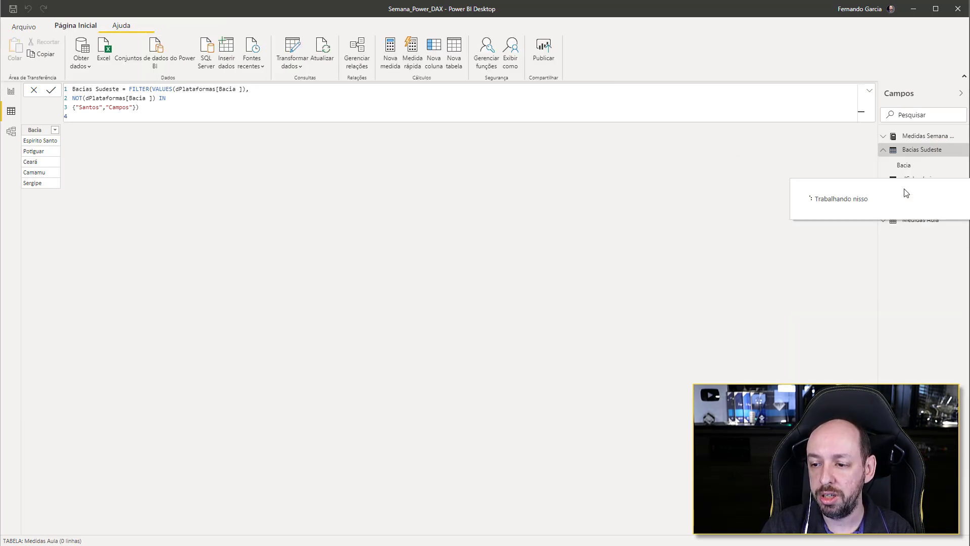
- Return to the report and display the formula of the Producao Exceto Santos measure
click(11, 93)
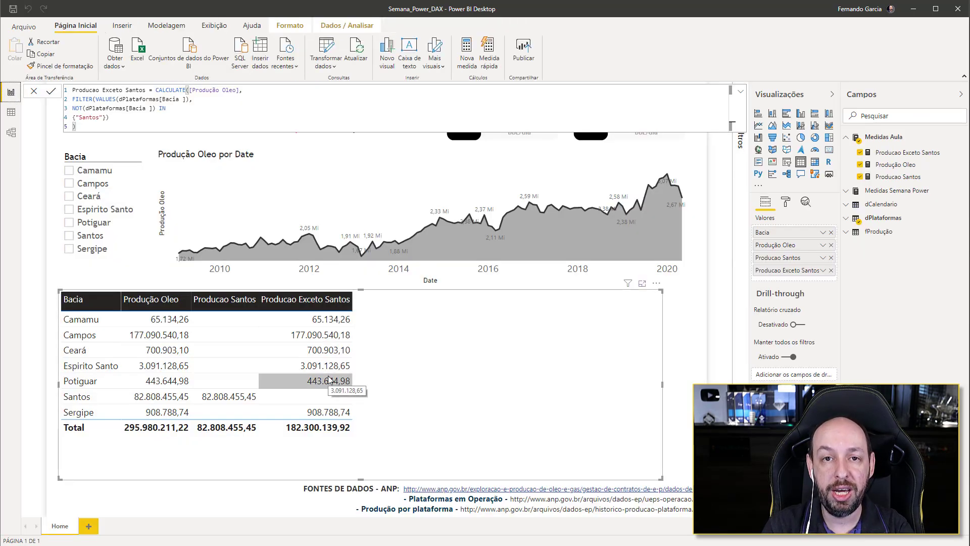
click(904, 176)
click(905, 152)
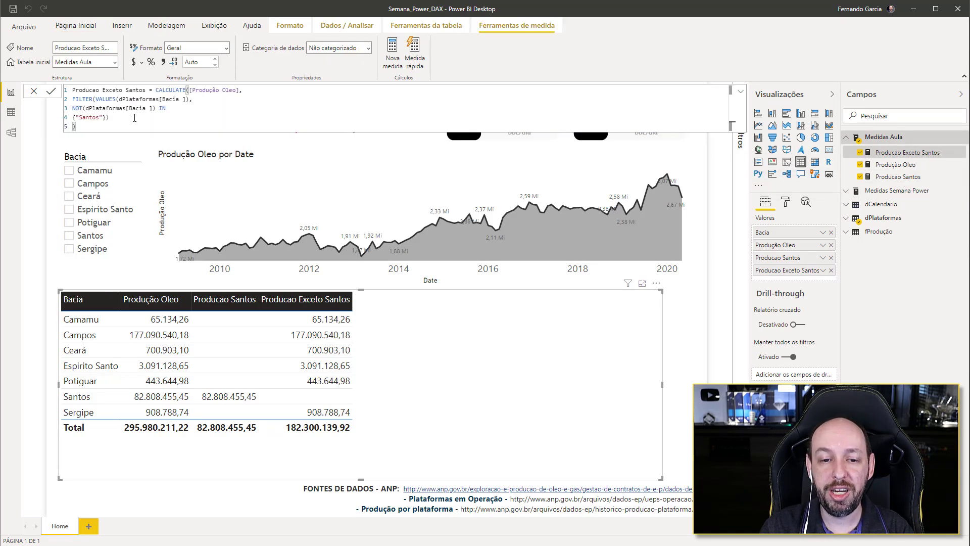